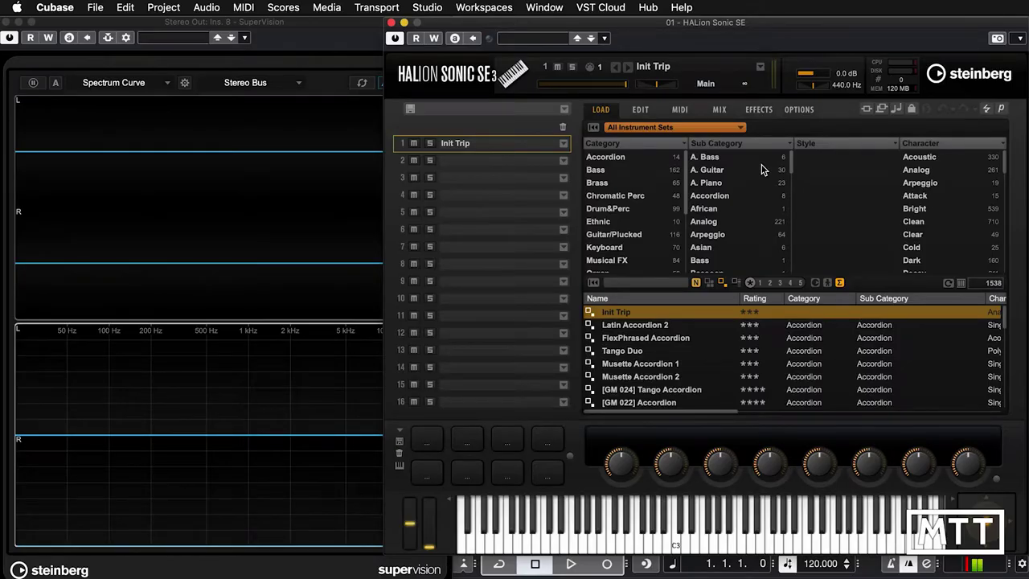
Search the Trip content set for 'Init', load Init Trip into slot 1, and show Trip's edit panel.
left_click(660, 127)
left_click(867, 235)
left_click(628, 283)
type("Init")
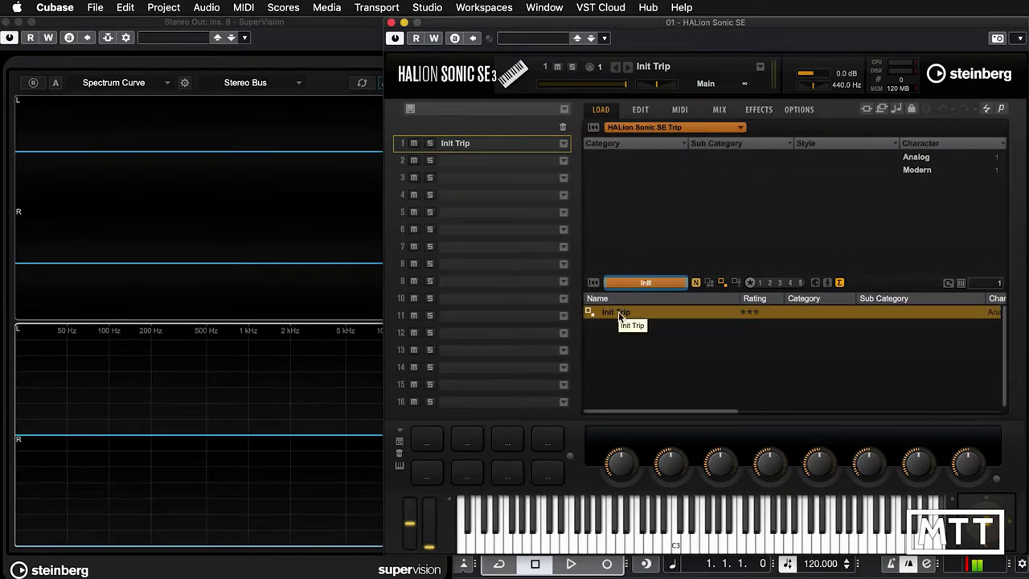
double_click(625, 320)
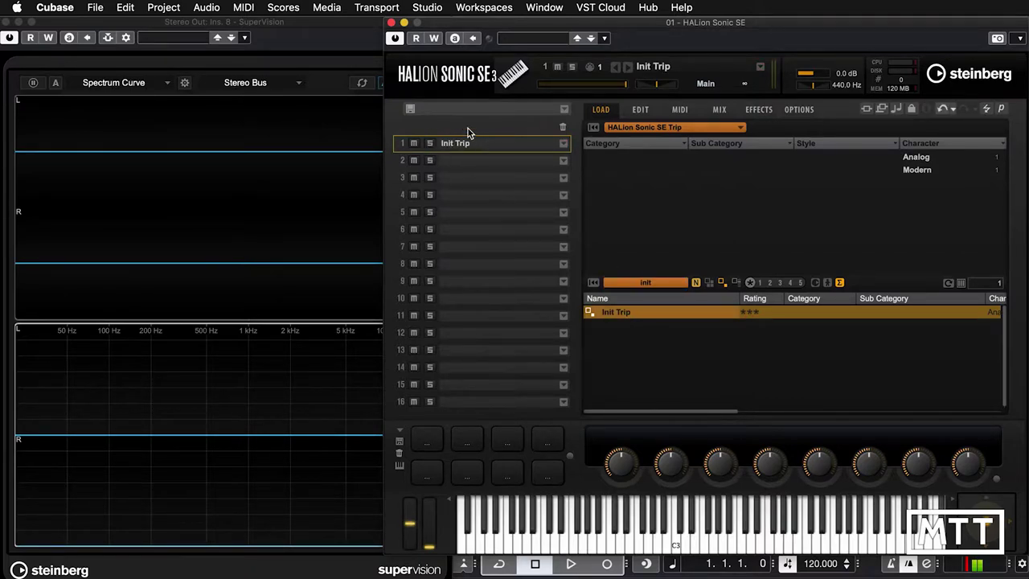
left_click(641, 110)
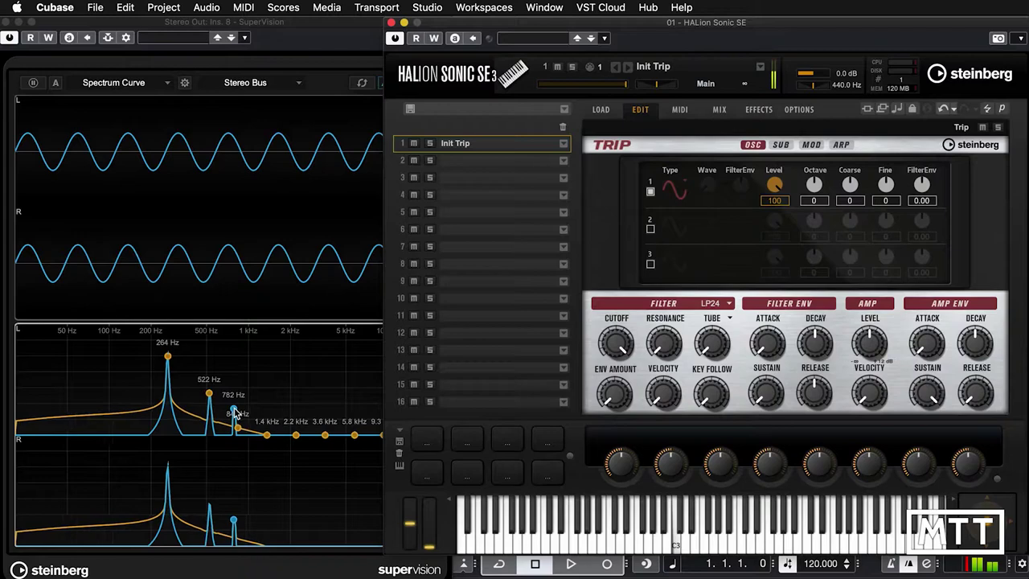
Audition oscillator 1's sine, then switch its type to Triangle and finally Saw.
mouse_move(168, 358)
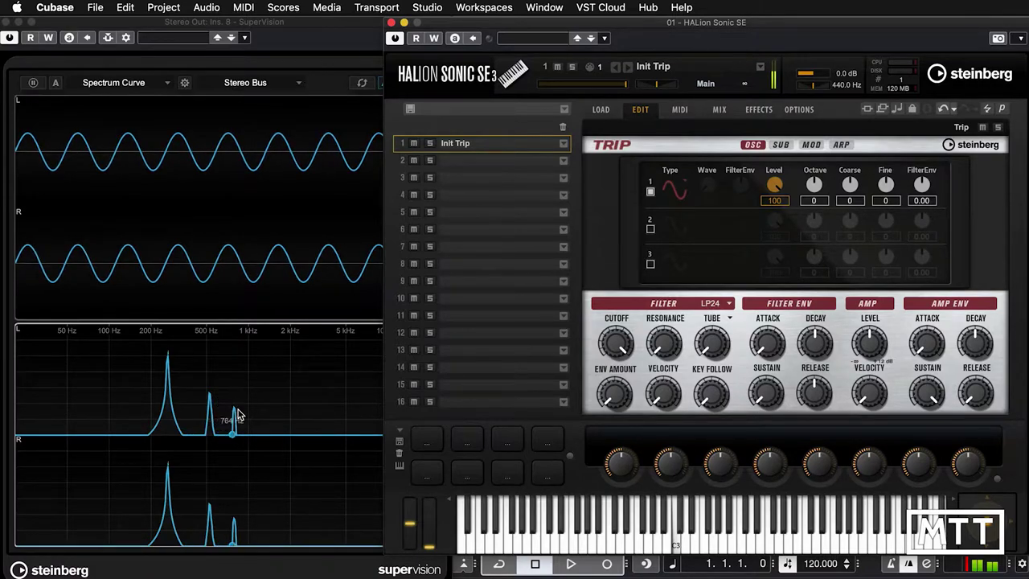
mouse_move(216, 404)
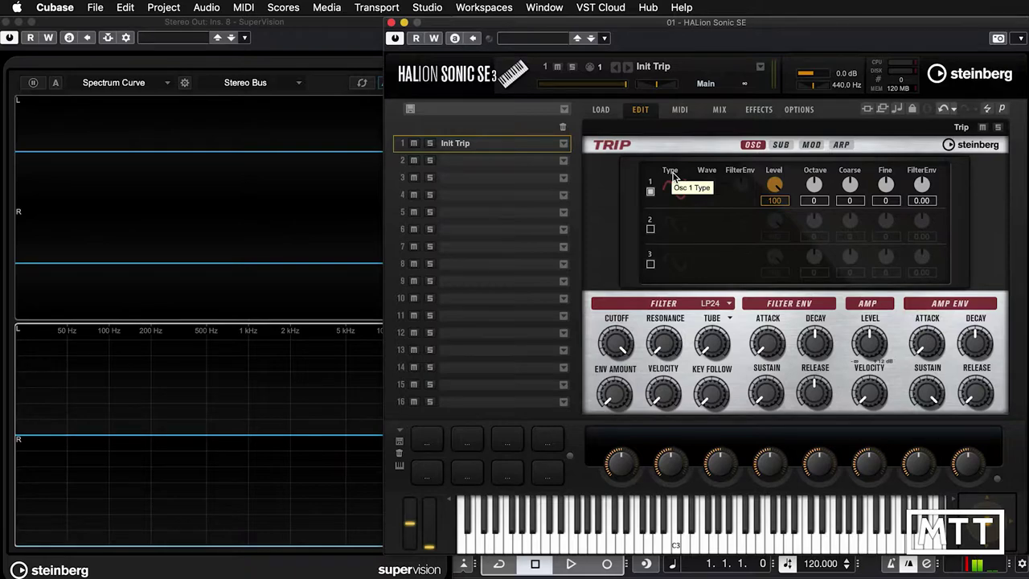
left_click(677, 187)
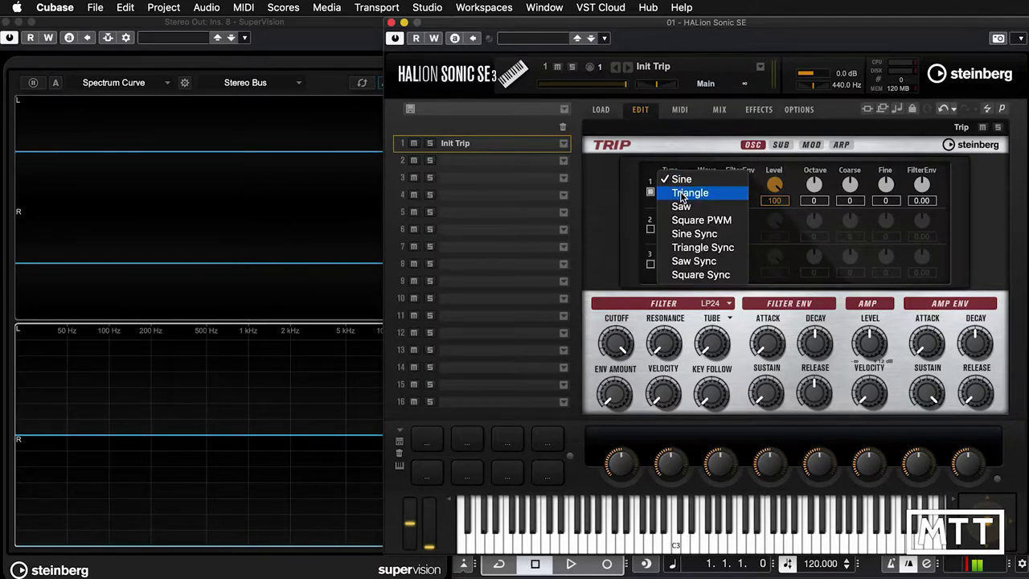
left_click(681, 194)
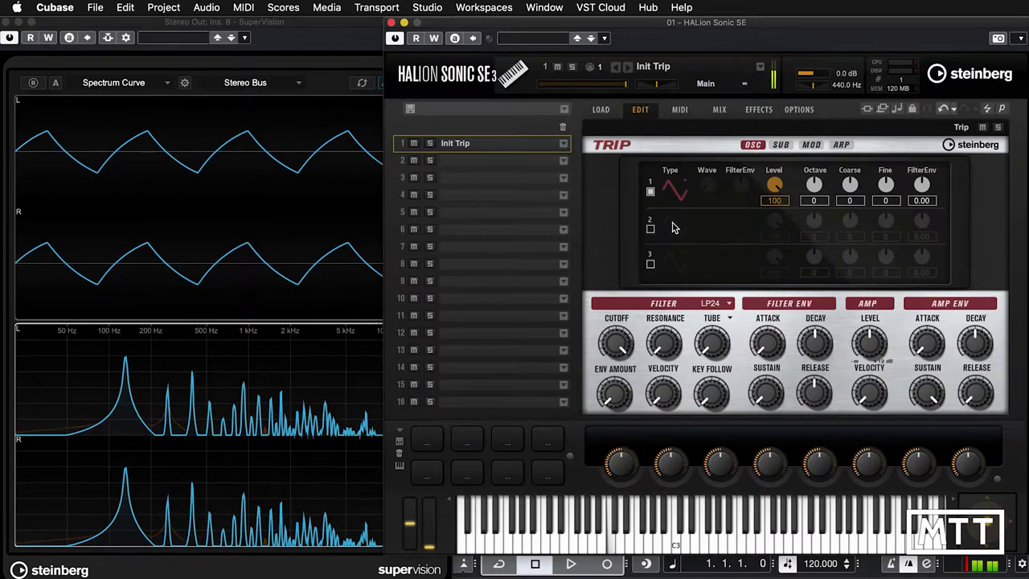
left_click(680, 195)
left_click(681, 193)
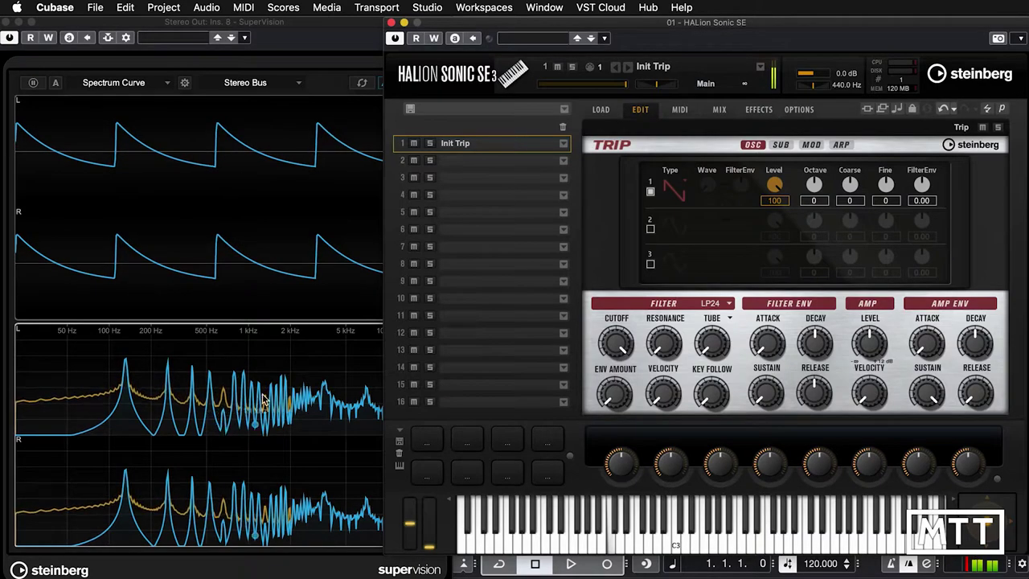
mouse_move(268, 399)
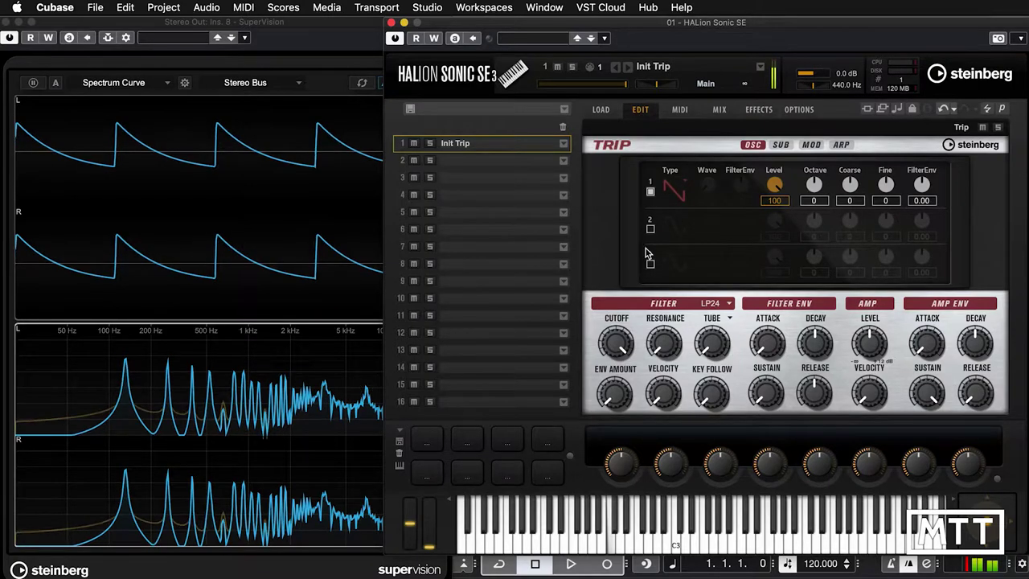
Set oscillator 1 to Square PWM and drag its Wave width to 49.50.
left_click(682, 197)
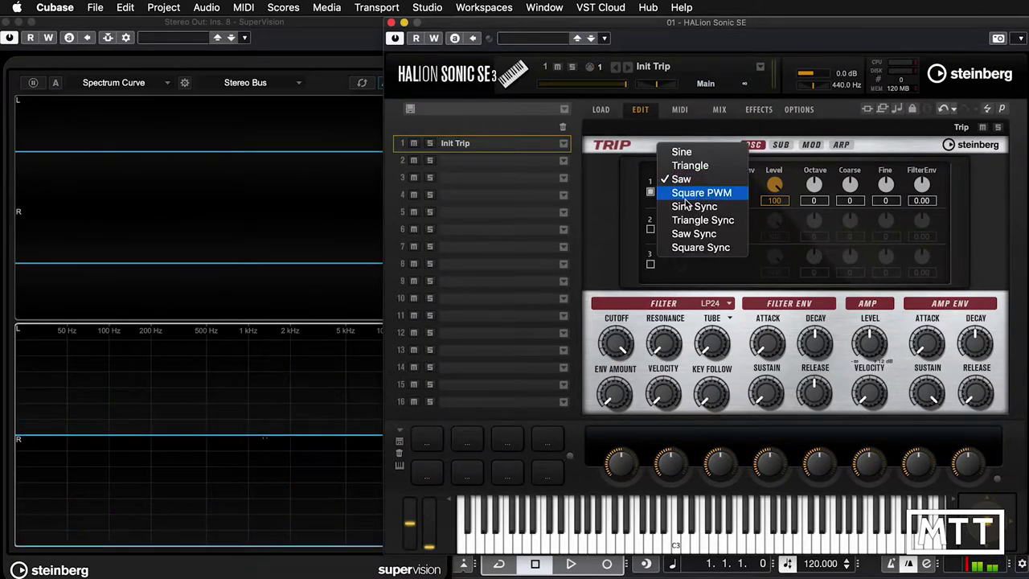
left_click(683, 196)
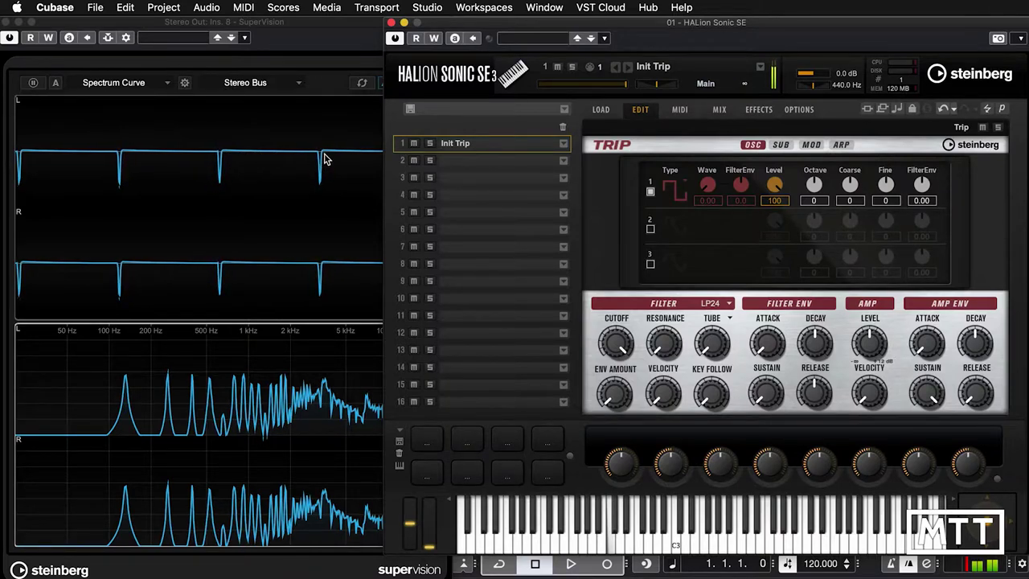
mouse_move(707, 196)
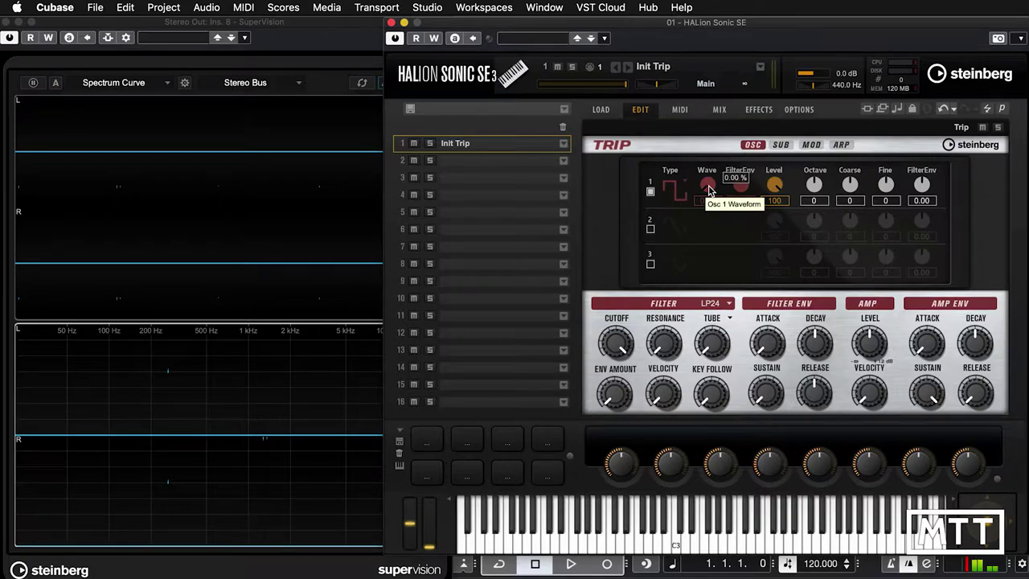
left_click_drag(709, 189, 710, 119)
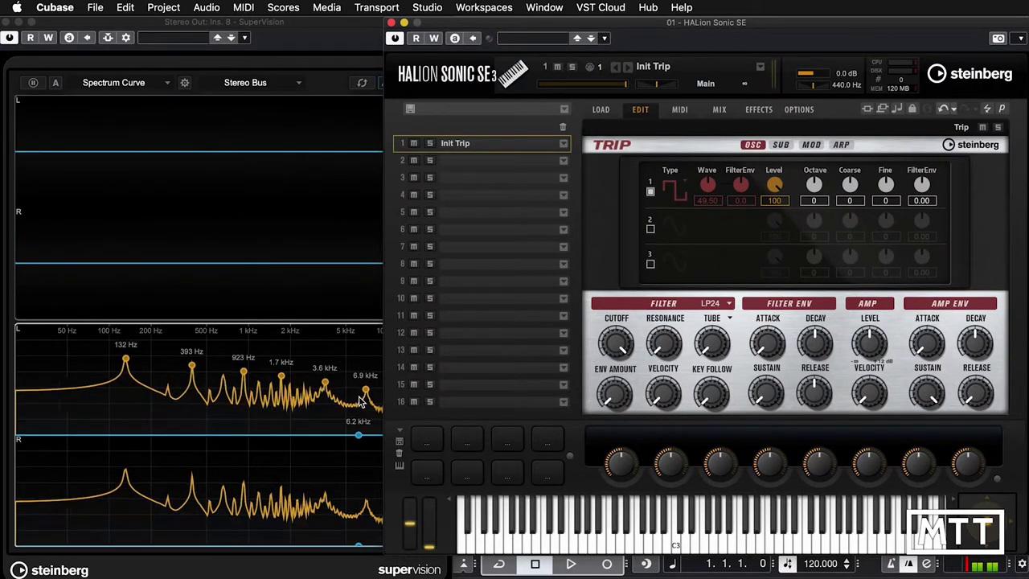
Audition oscillator 1 shifted down one octave and one semitone.
left_click(673, 188)
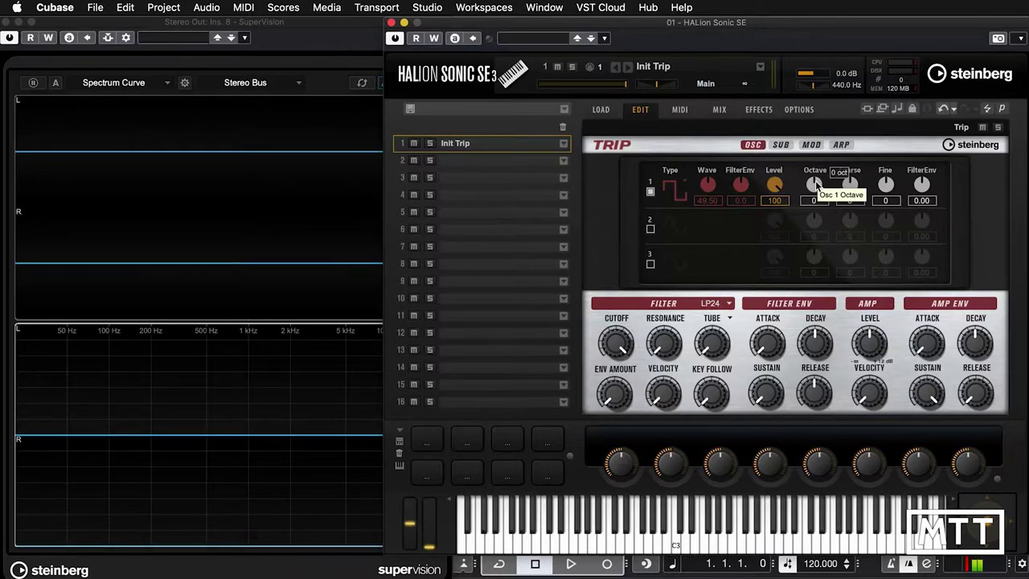
mouse_move(816, 185)
left_mouse_down()
mouse_move(804, 243)
mouse_move(833, 72)
mouse_move(808, 241)
mouse_move(807, 169)
left_mouse_up()
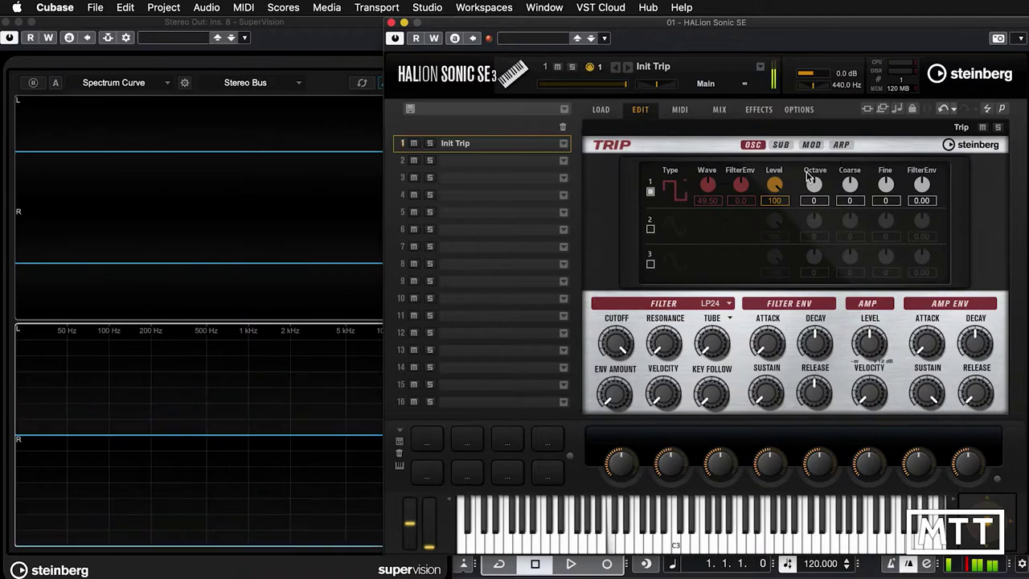
left_click_drag(849, 185, 881, 178)
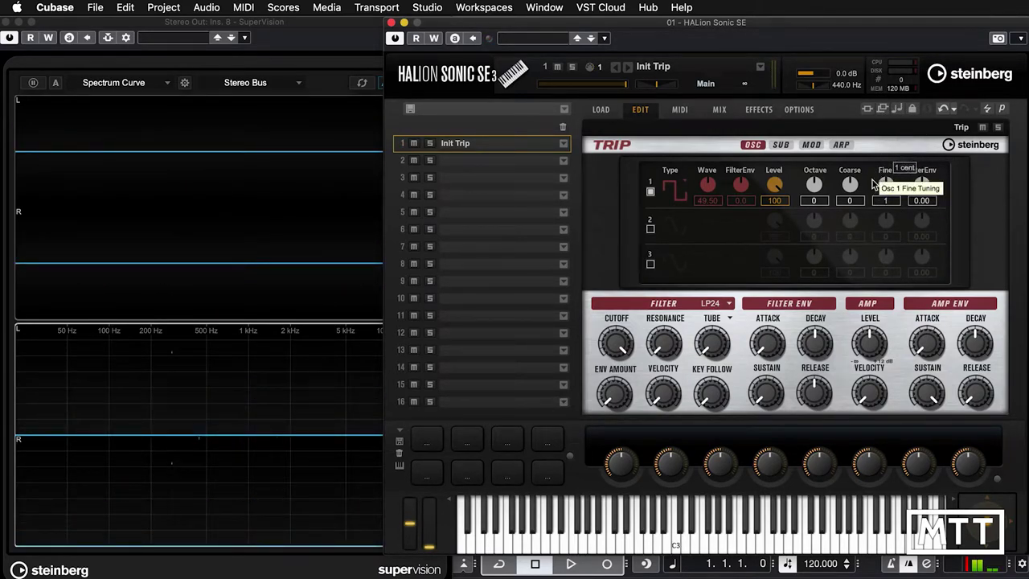
Enable oscillator 2 and audition it as Triangle, then Saw.
left_click(651, 230)
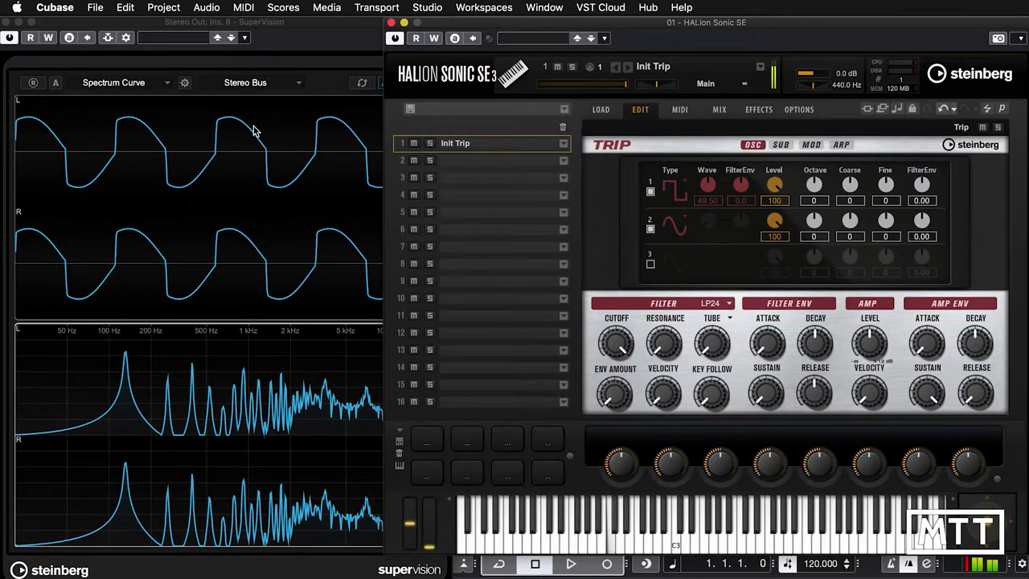
left_click(675, 227)
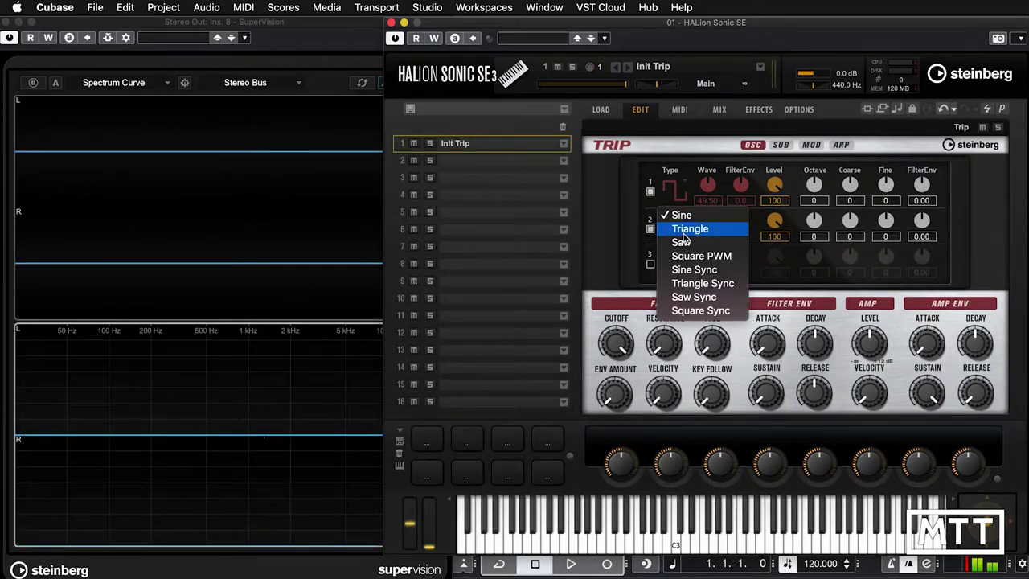
left_click(682, 232)
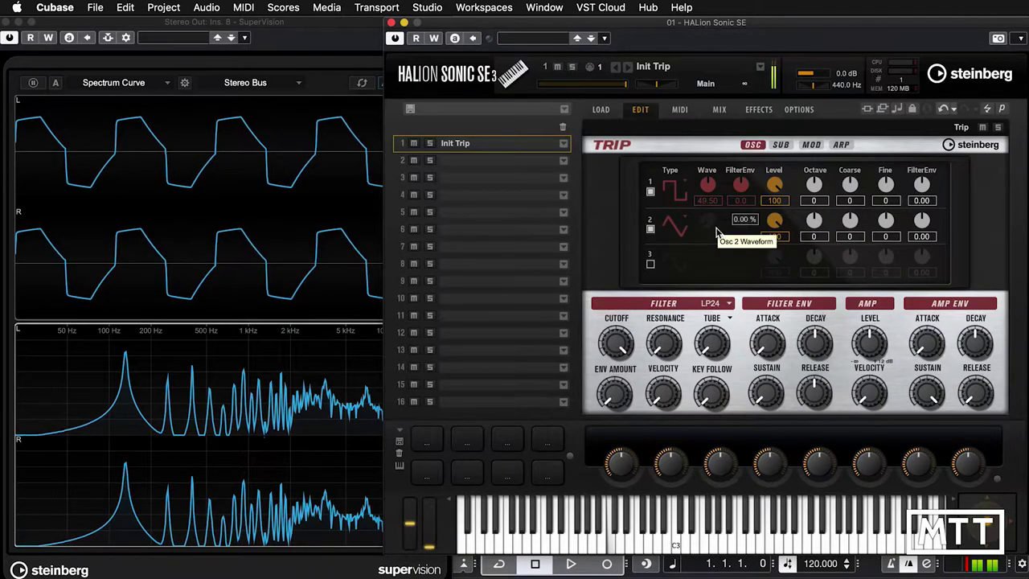
left_click(677, 237)
left_click(683, 230)
Switch oscillator 2 to Square PWM with Wave width 20.50.
left_click(679, 227)
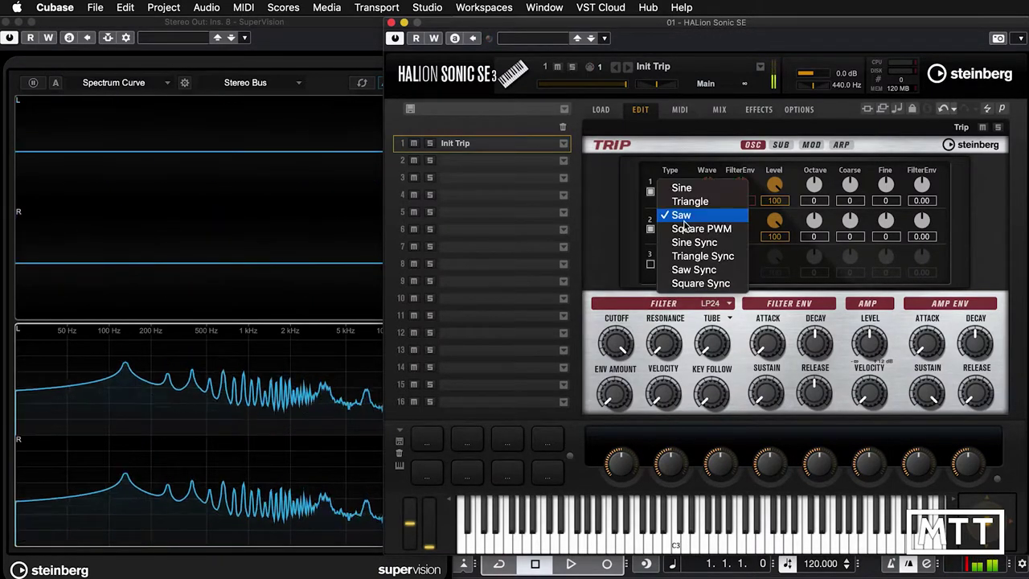
left_click(652, 231)
left_click(652, 230)
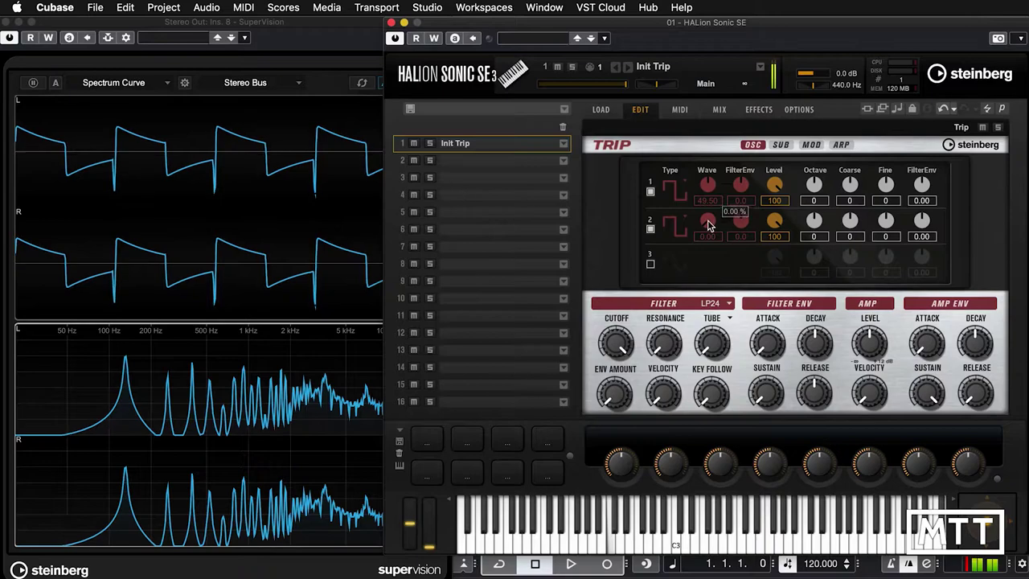
left_click_drag(708, 190, 701, 237)
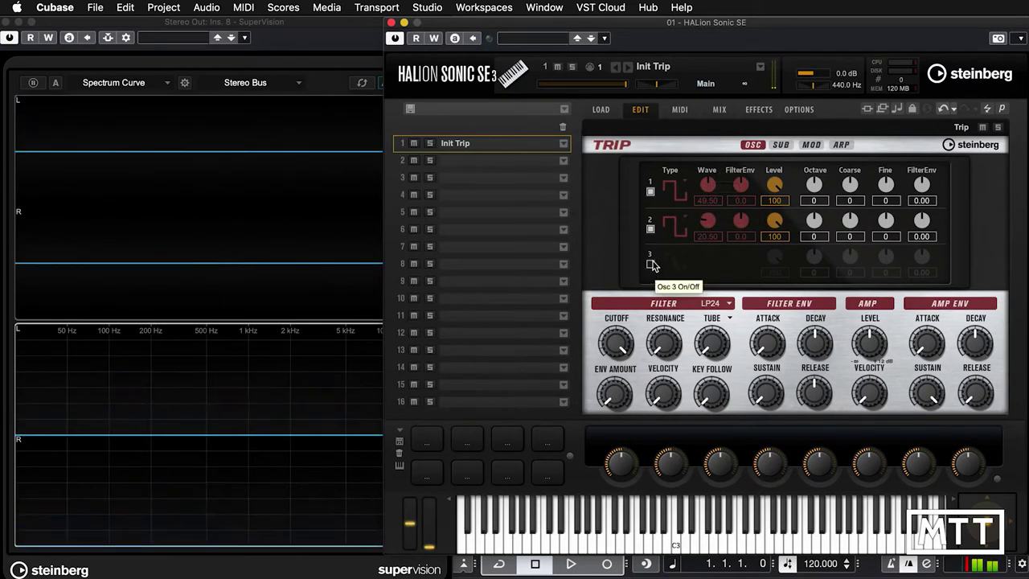
left_click(651, 264)
left_click(680, 263)
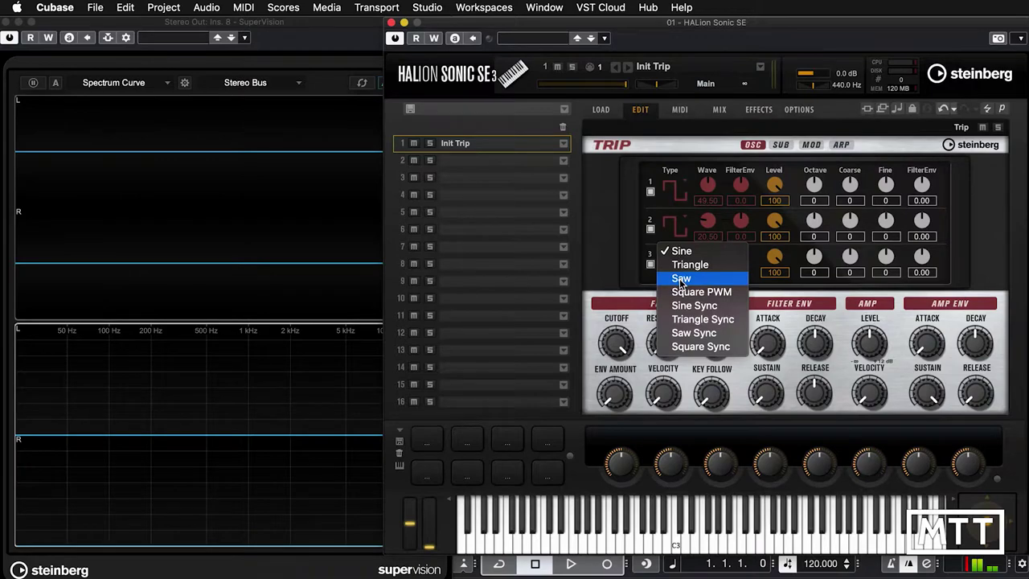
left_click(699, 292)
left_click_drag(720, 264, 712, 163)
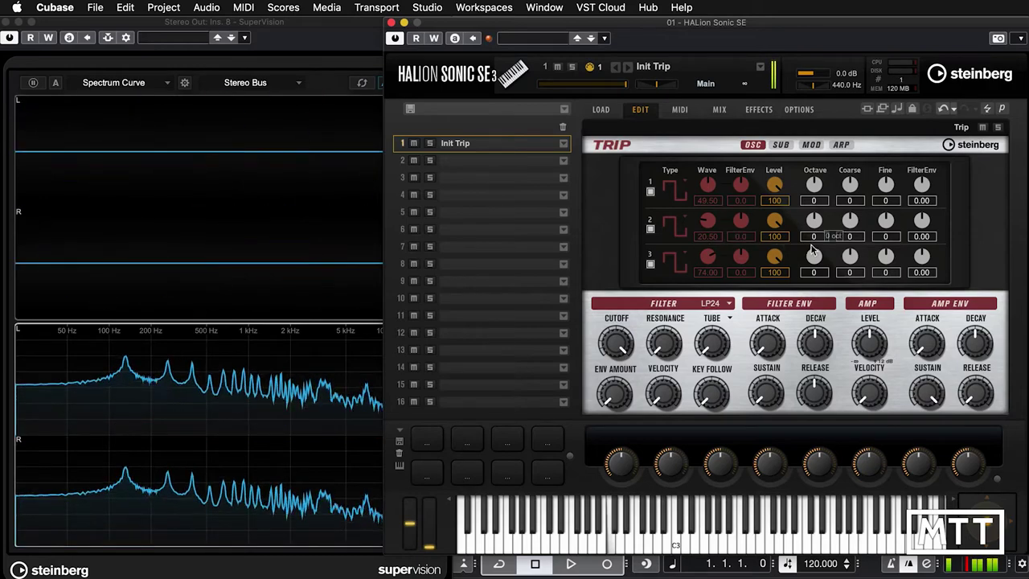
left_click_drag(814, 265, 812, 269)
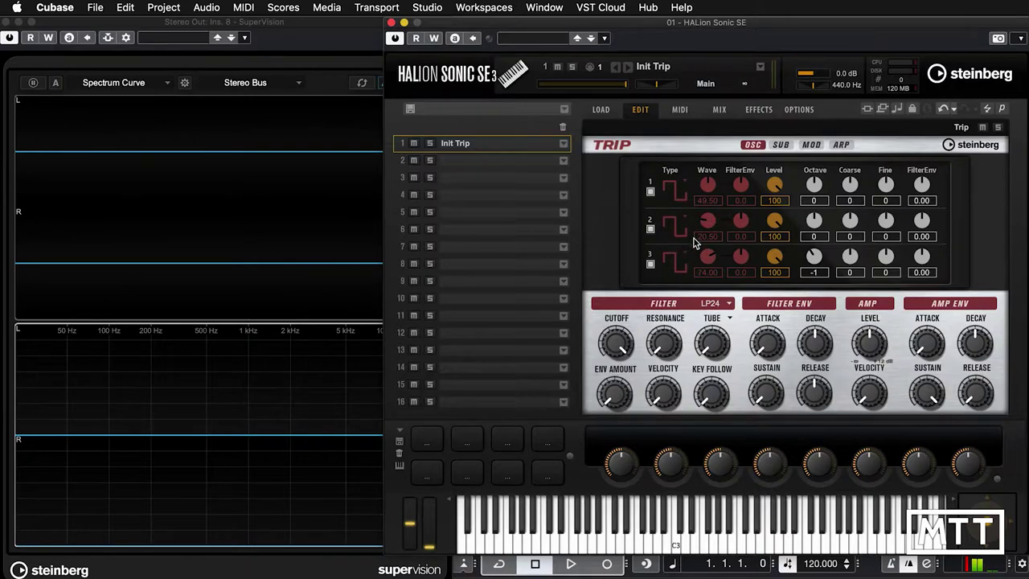
left_click(674, 193)
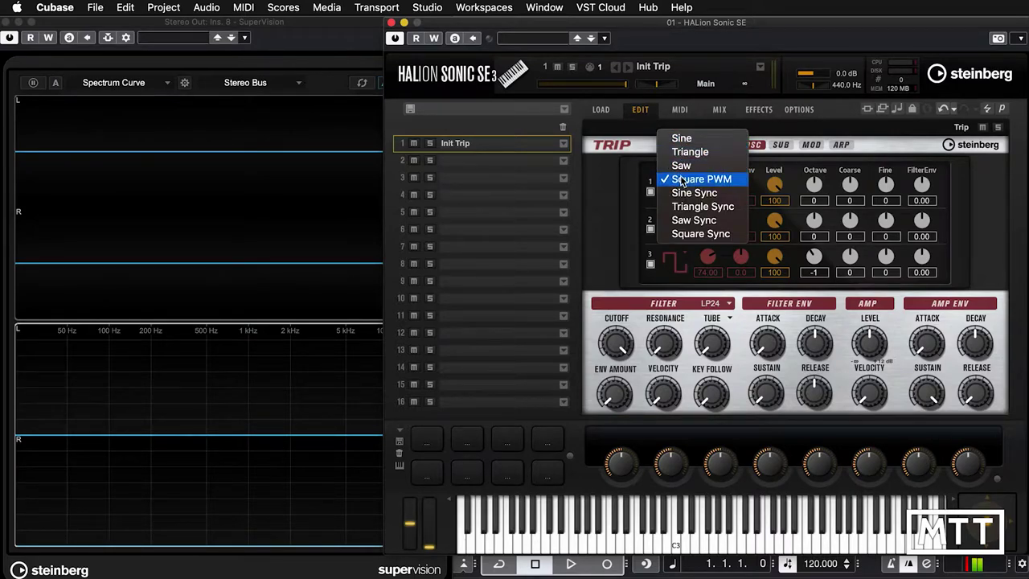
left_click(635, 178)
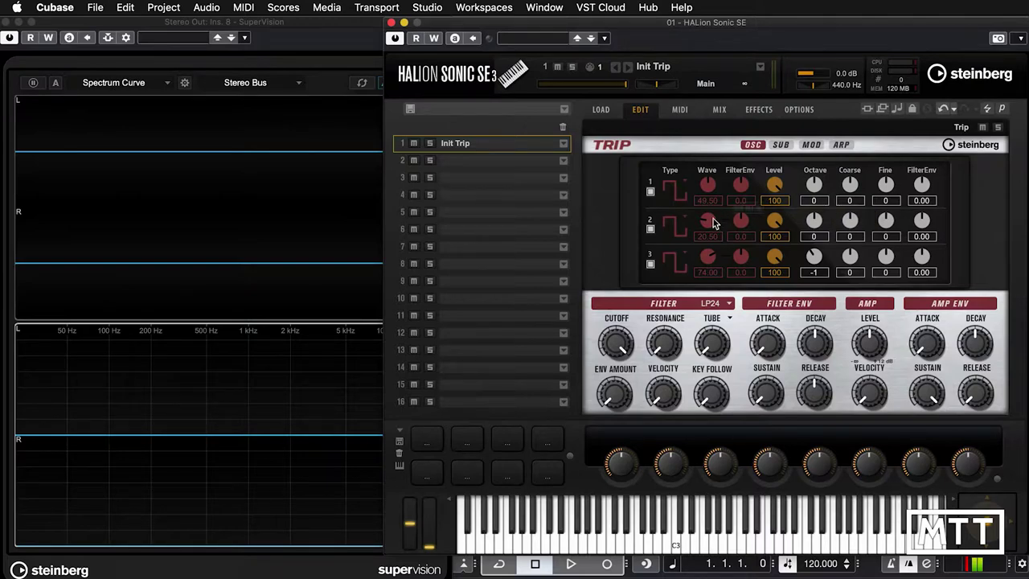
Turn off oscillators 3 and 2 and set oscillator 1 to Sine Sync.
left_click(651, 265)
left_click(651, 230)
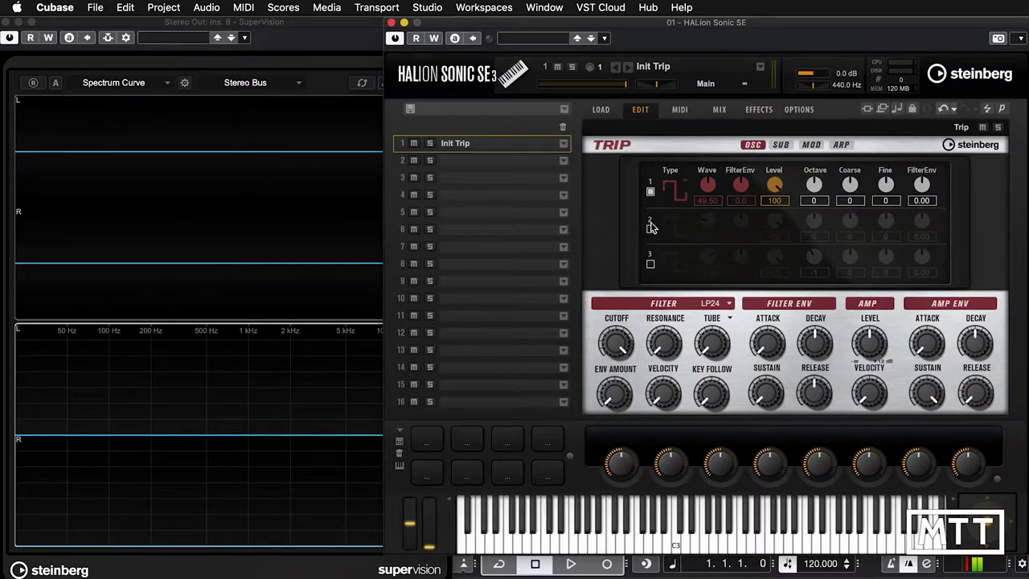
left_click(680, 190)
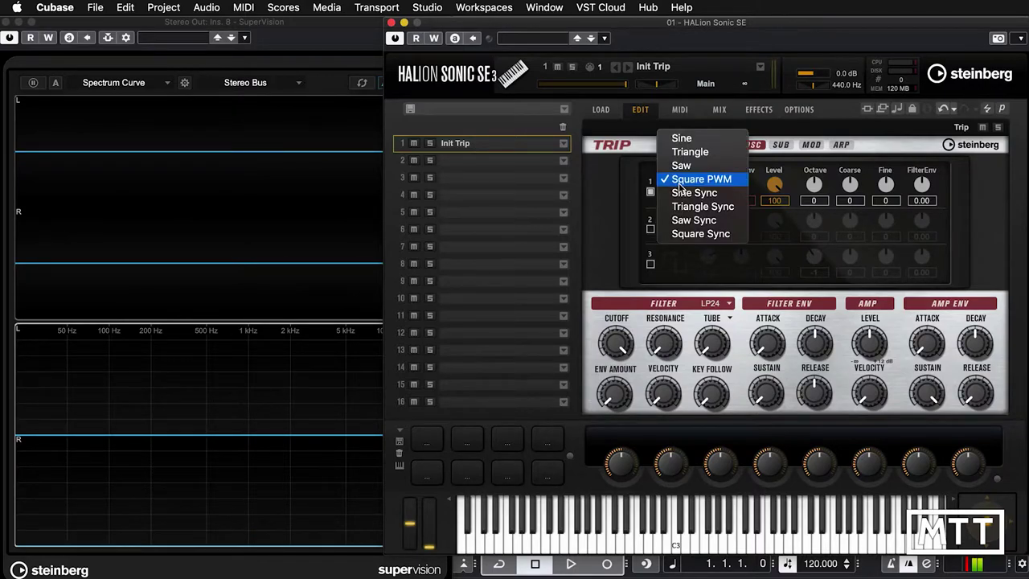
left_click(695, 195)
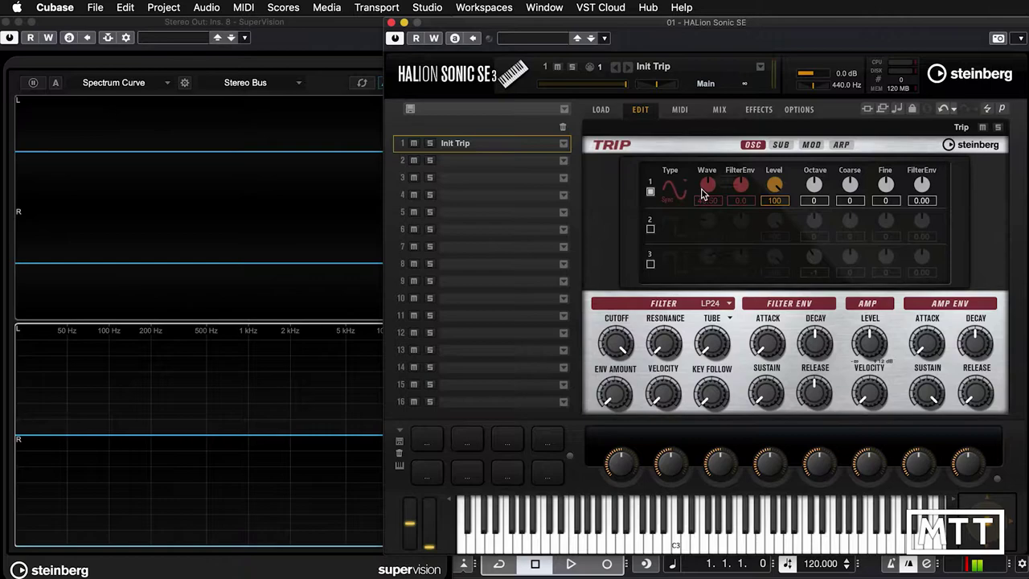
Sweep oscillator 1's Wave amount up from 0 to 76.50.
left_click_drag(707, 191, 699, 209)
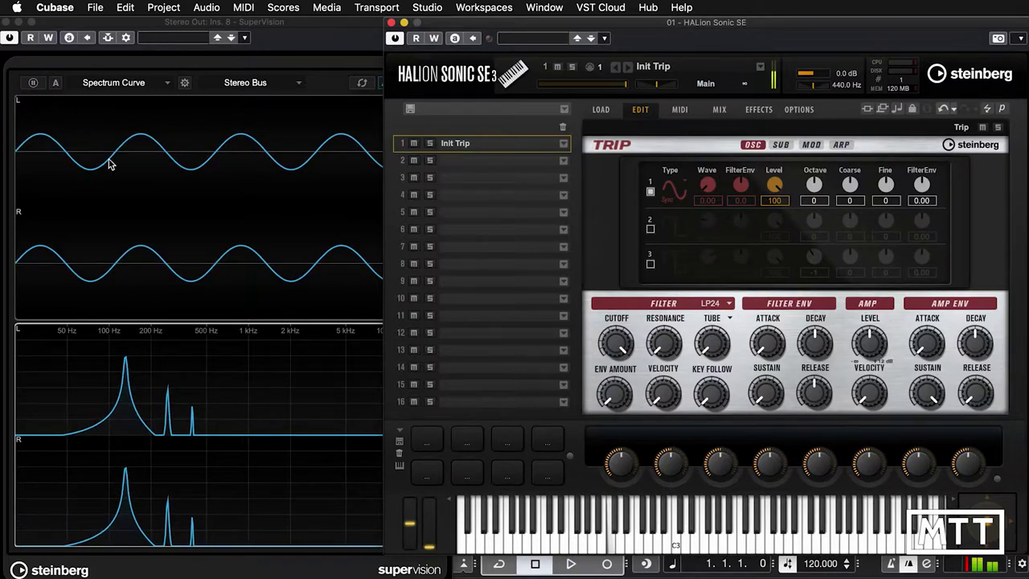
scroll(706, 186, "up", 3)
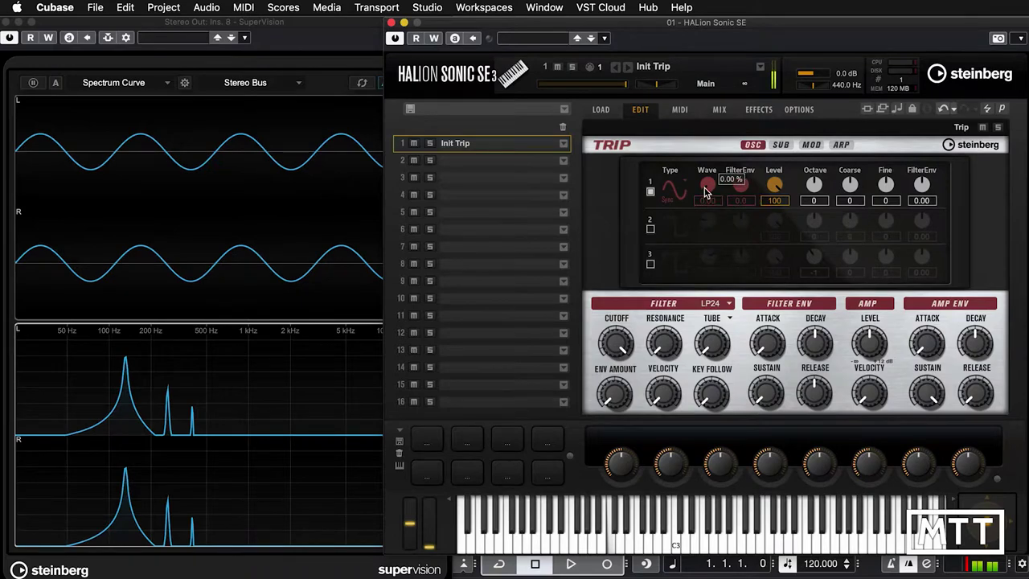
scroll(706, 187, "down", 1)
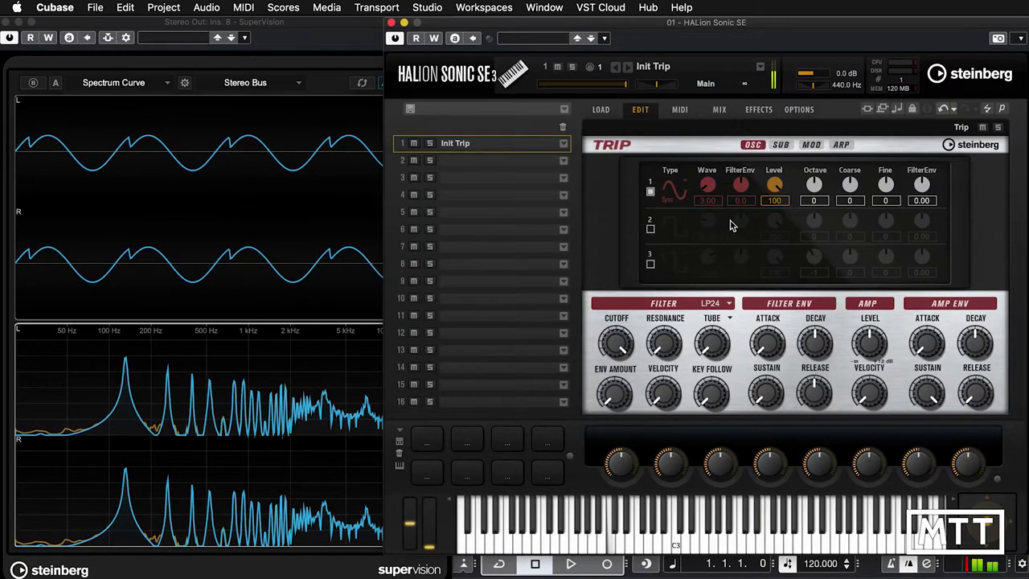
left_click_drag(707, 187, 701, 231)
mouse_move(706, 191)
scroll(707, 187, "up", 5)
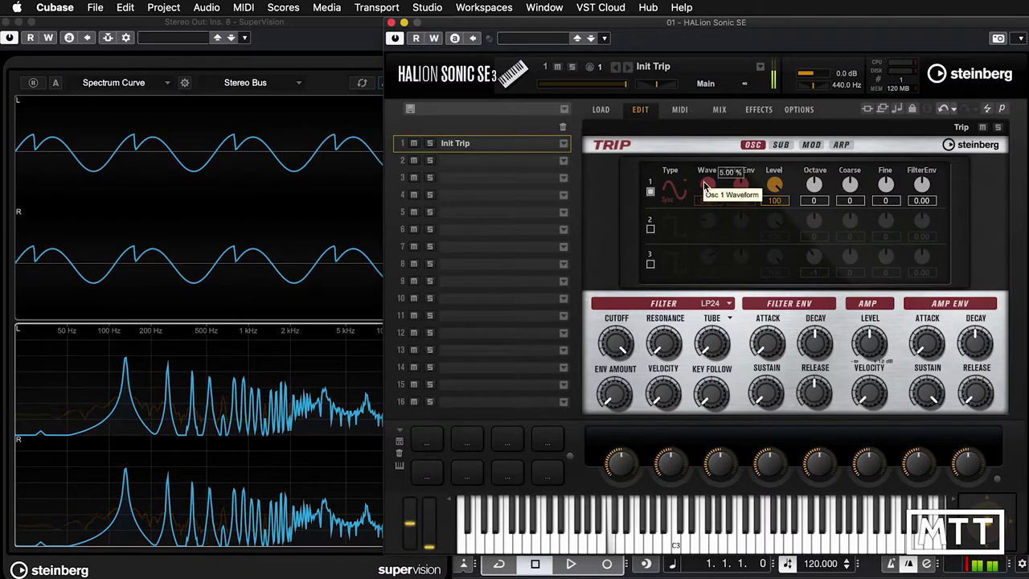
scroll(708, 185, "up", 10)
scroll(707, 181, "up", 2)
left_click_drag(708, 180, 710, 115)
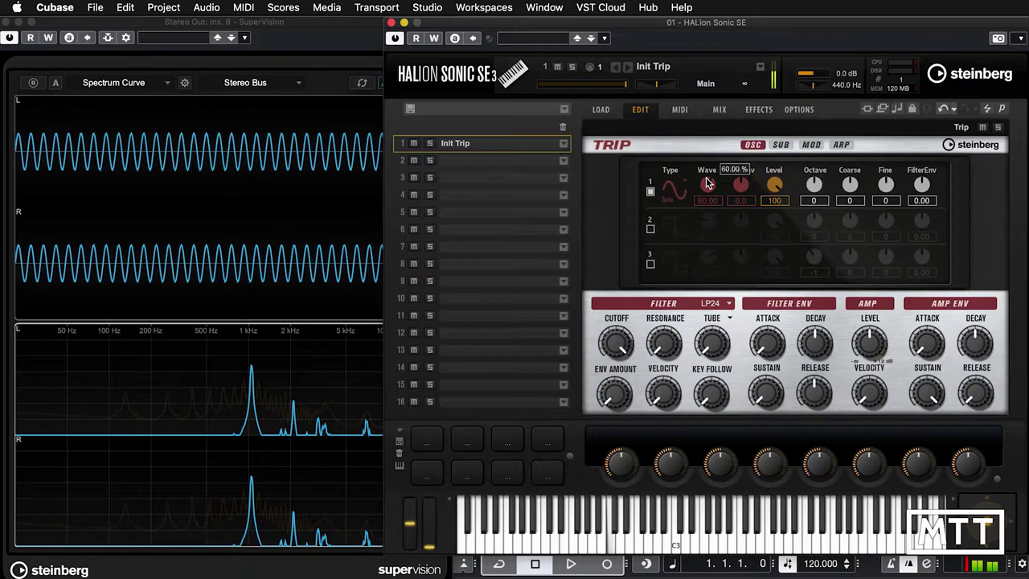
left_click_drag(708, 185, 707, 158)
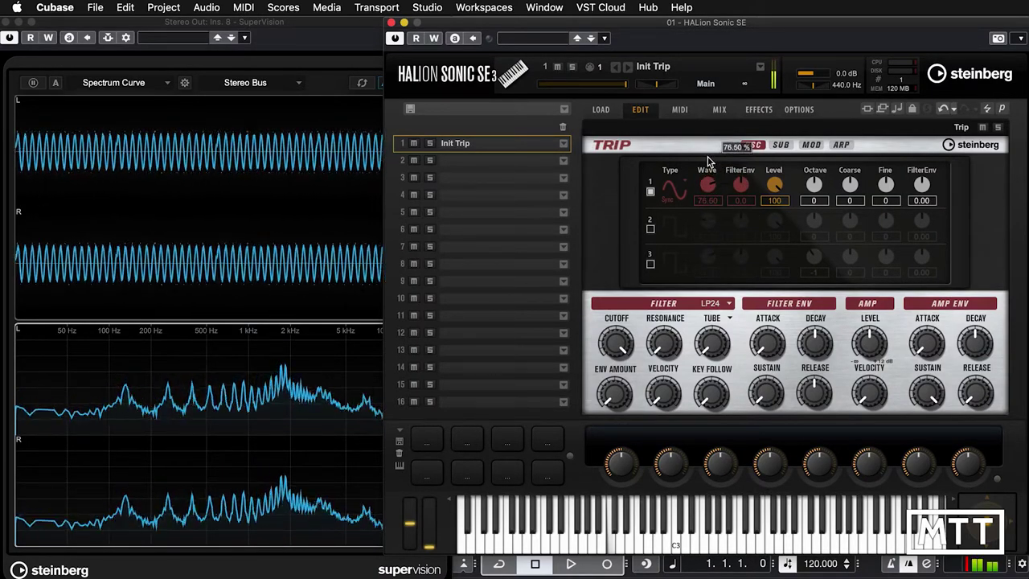
Set oscillator 1 to Saw Sync and raise its Wave to 29.00.
left_click(688, 193)
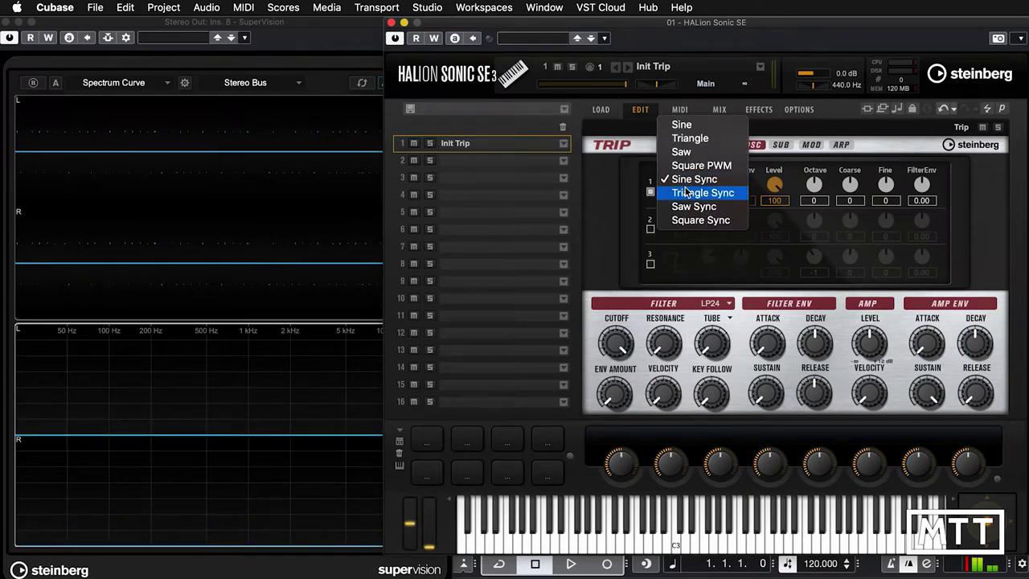
left_click(691, 207)
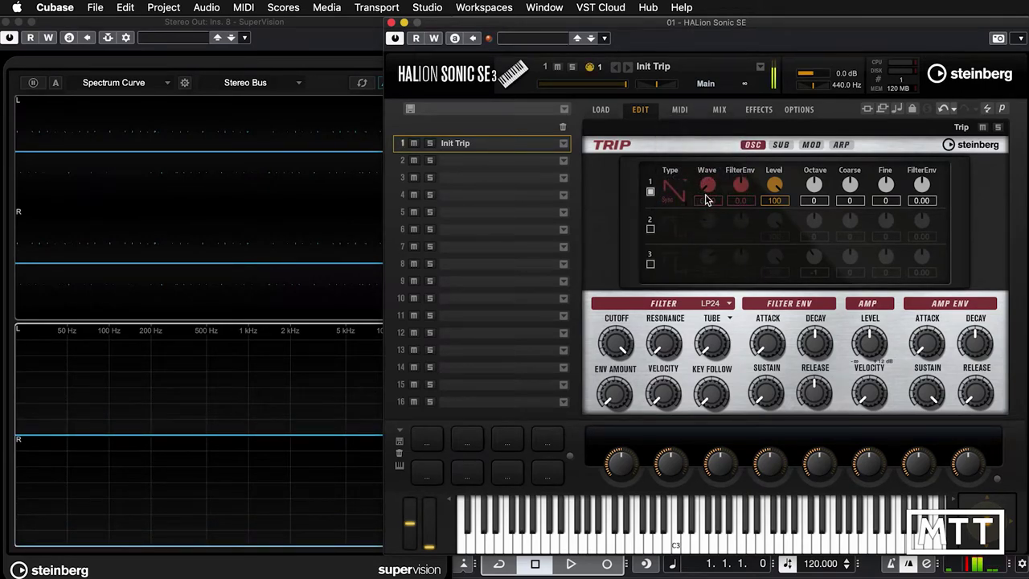
mouse_move(705, 193)
left_click_drag(705, 193, 707, 153)
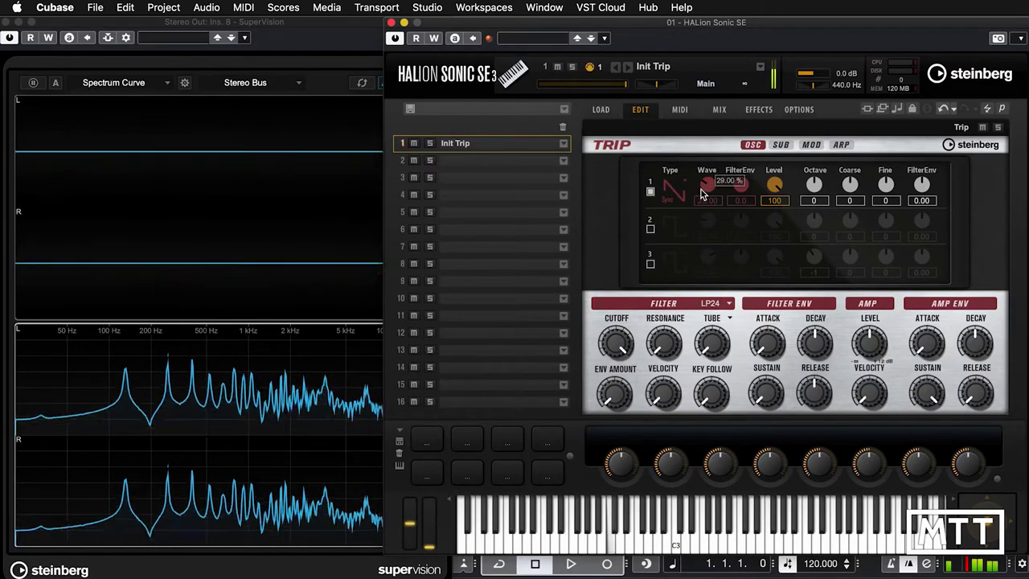
Re-enable oscillator 2 at -2 octaves as Saw Sync and adjust its Wave.
left_click(650, 228)
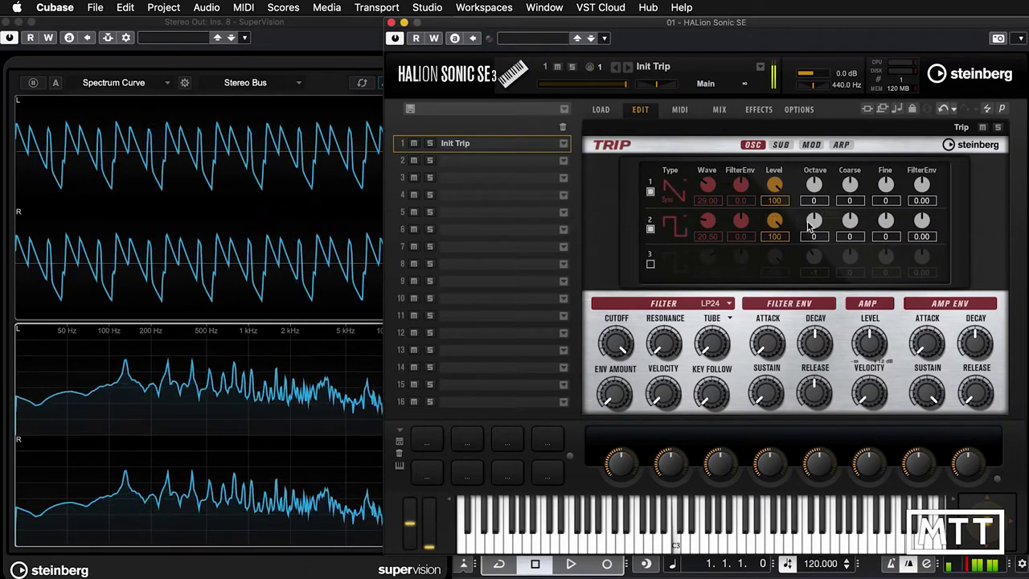
left_click_drag(814, 221, 814, 211)
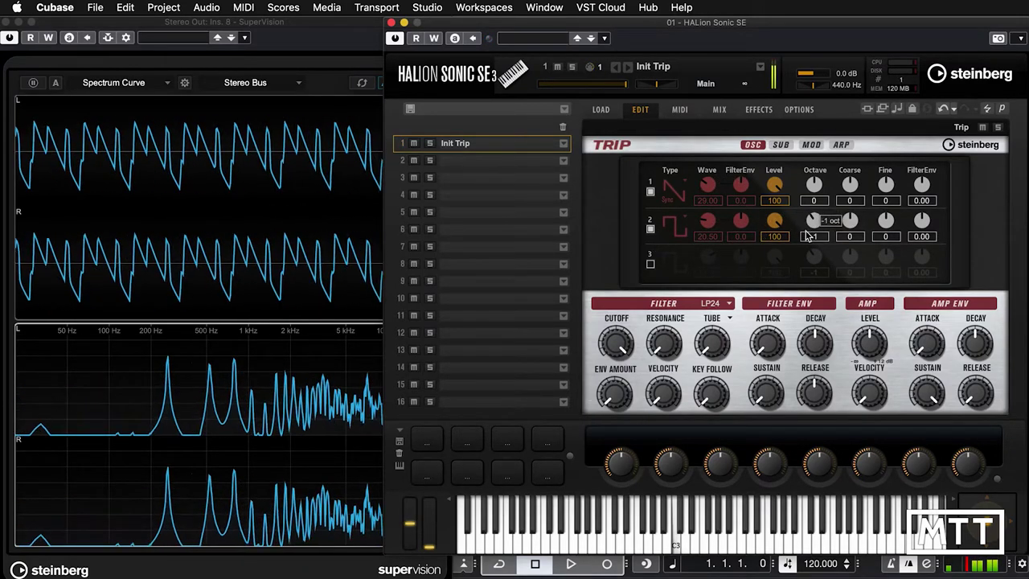
left_click(674, 226)
left_click(690, 257)
mouse_move(707, 222)
left_mouse_down()
mouse_move(713, 182)
mouse_move(703, 219)
left_mouse_up()
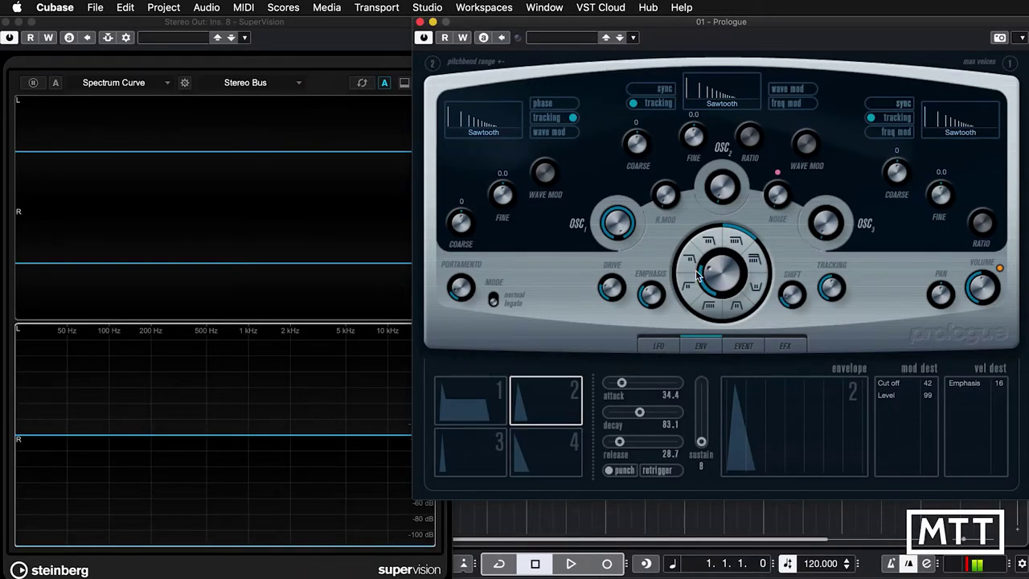
Open Prologue's filter cutoff fully to 20000.
mouse_move(715, 278)
left_click_drag(715, 277, 713, 135)
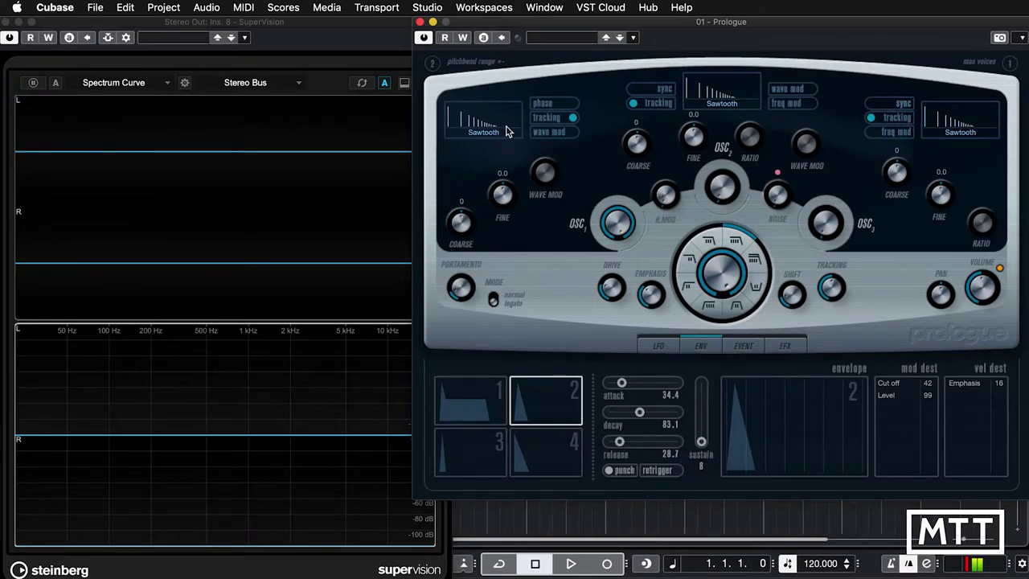
mouse_move(718, 283)
mouse_move(613, 215)
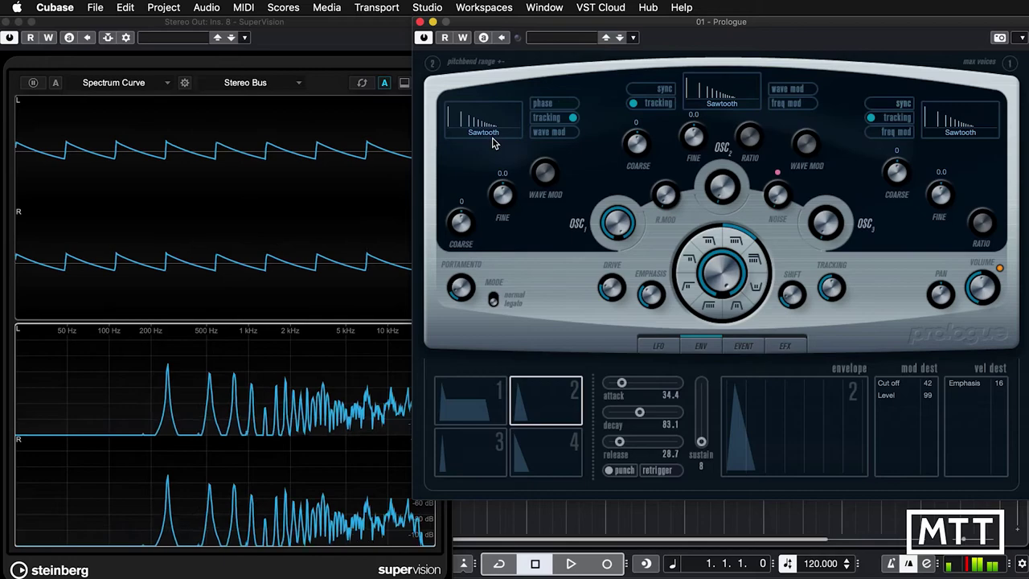
Raise Prologue's master Volume so the sawtooth appears larger in SuperVision.
mouse_move(979, 283)
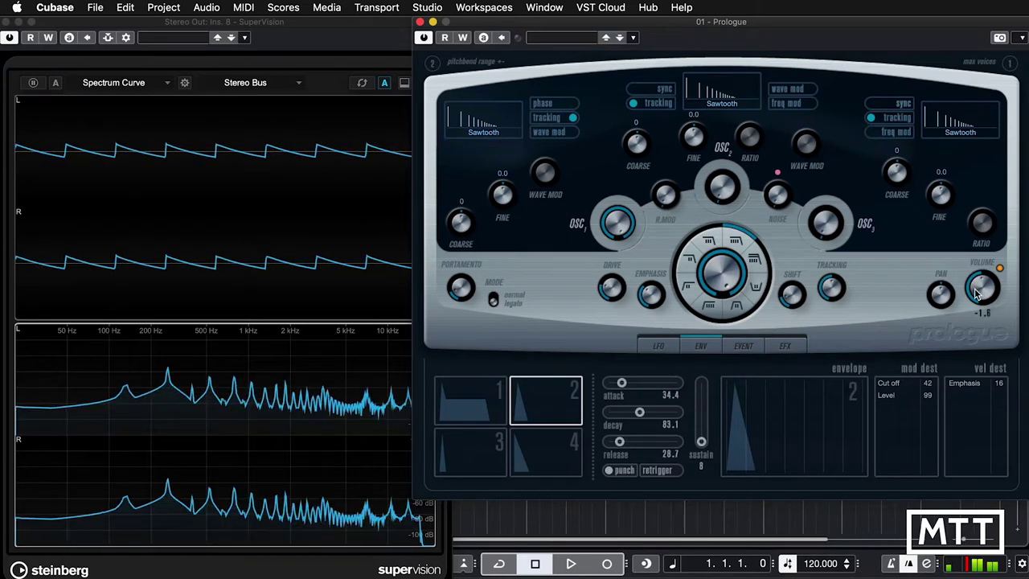
left_click_drag(980, 283, 977, 274)
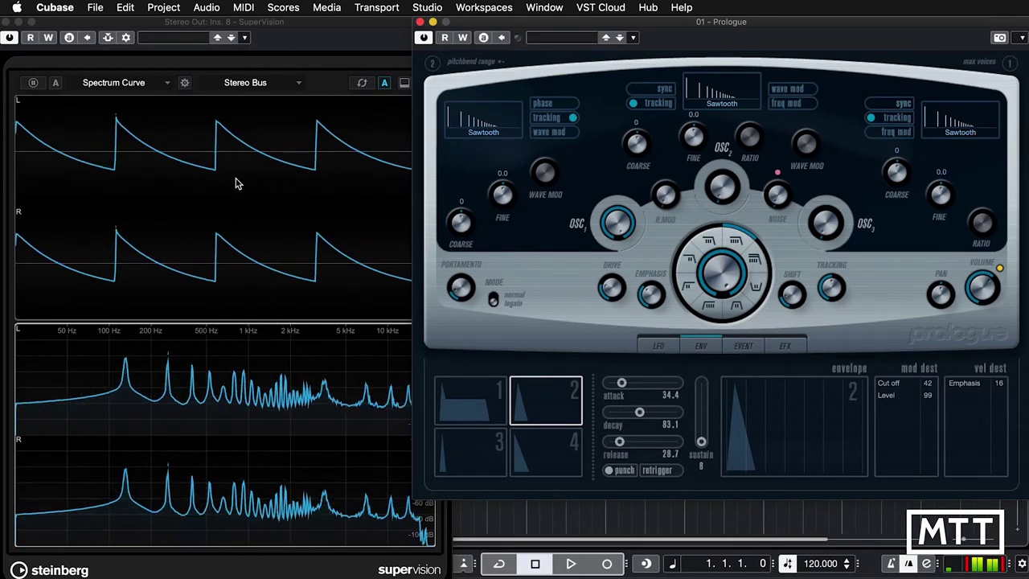
mouse_move(356, 431)
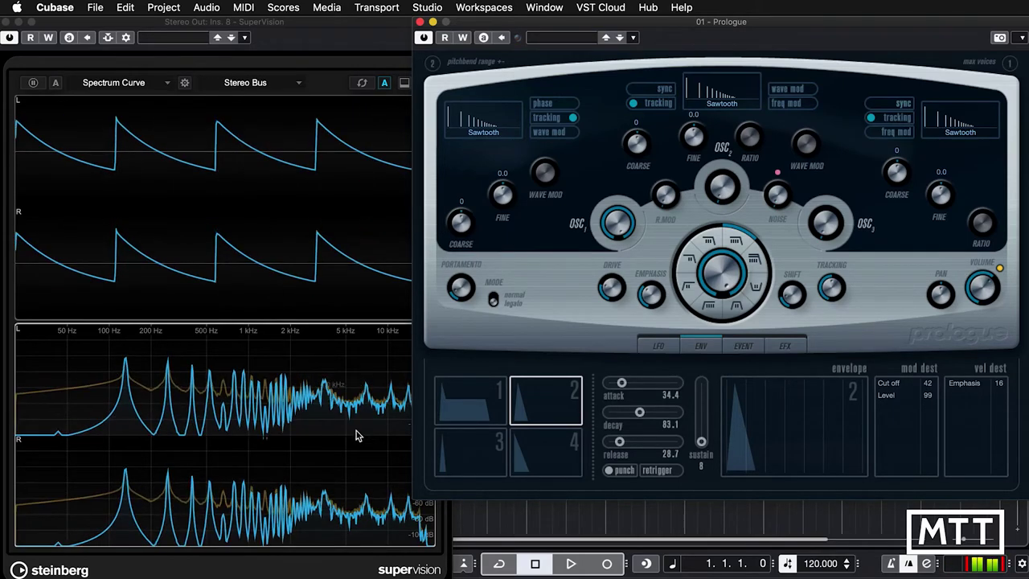
Audition Prologue's oscillator 1 as Parabolic, then Square.
left_click(485, 136)
left_click(485, 149)
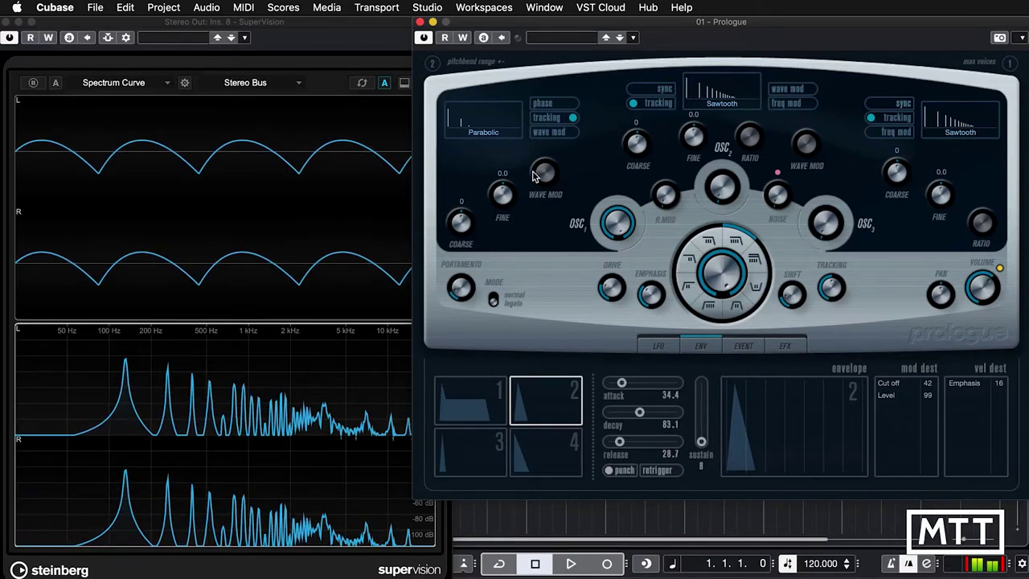
mouse_move(319, 426)
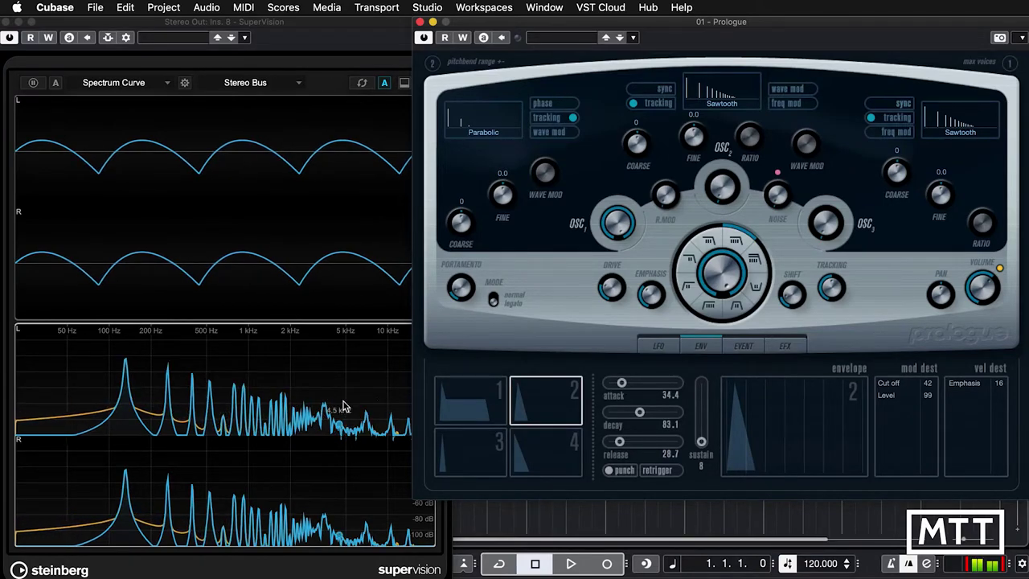
left_click(483, 131)
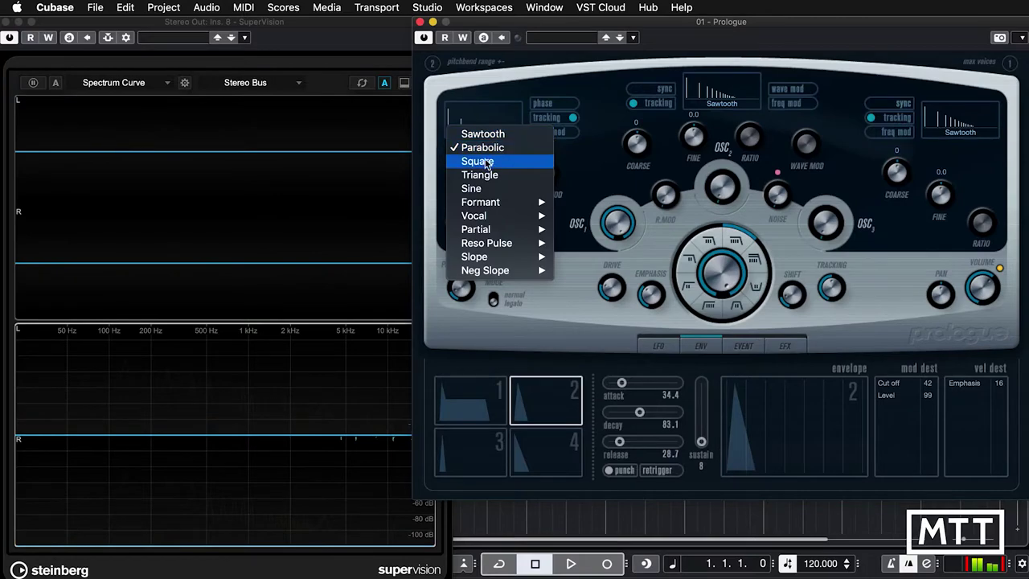
left_click(495, 164)
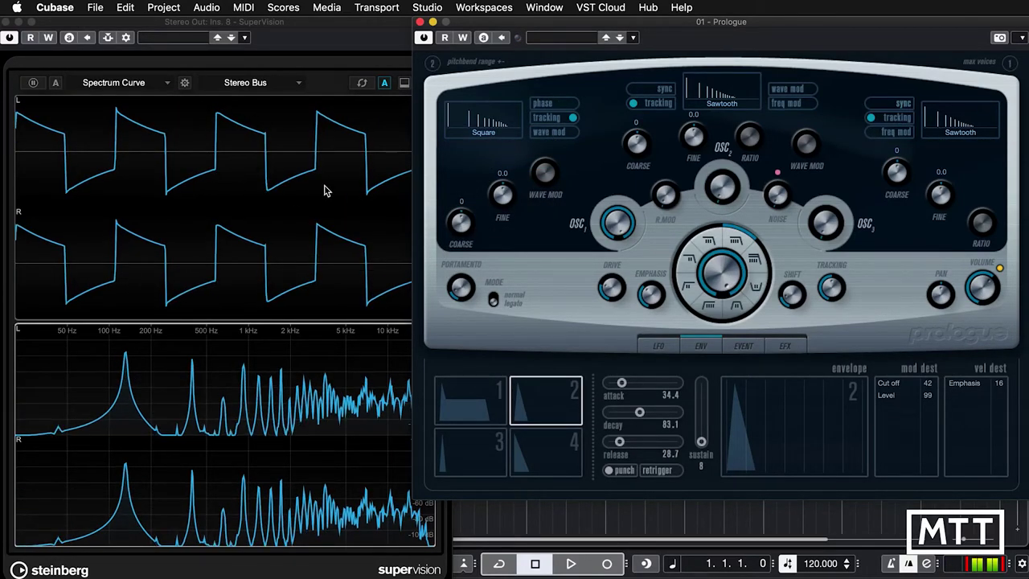
Set oscillator 1 to Sine, giving a single spectral peak near 132 Hz.
left_click(493, 129)
key("Escape")
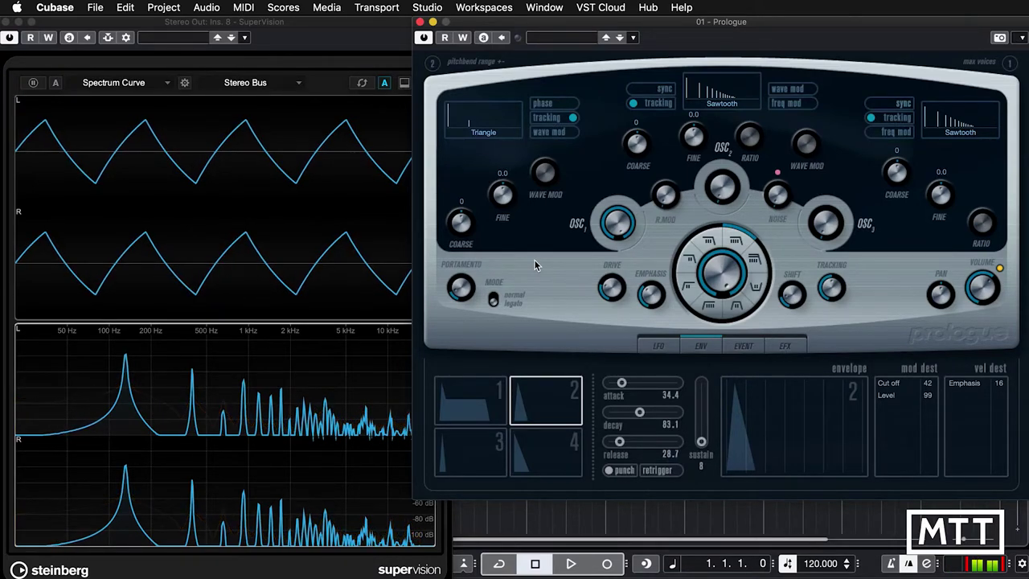
left_click(482, 129)
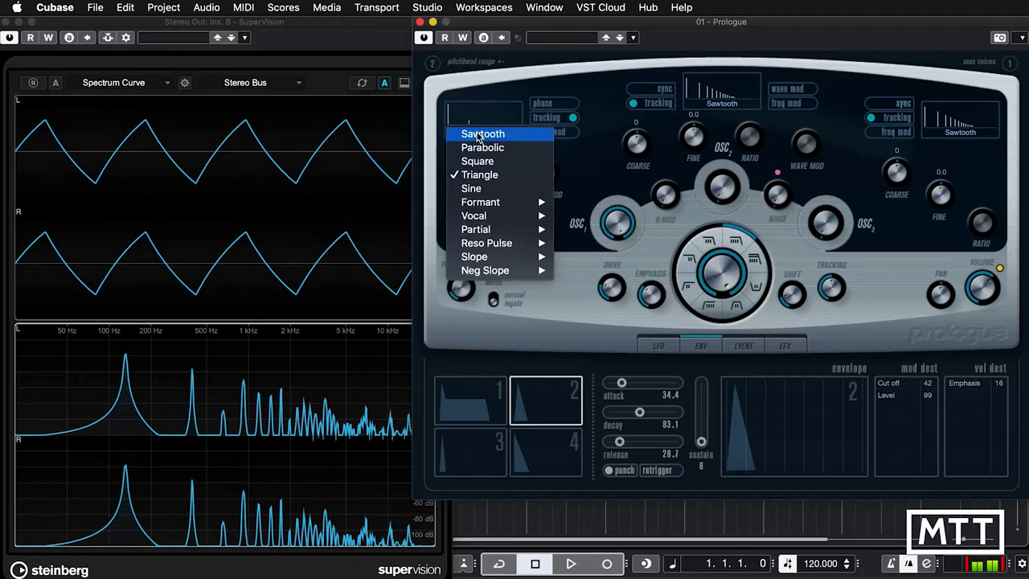
left_click(474, 188)
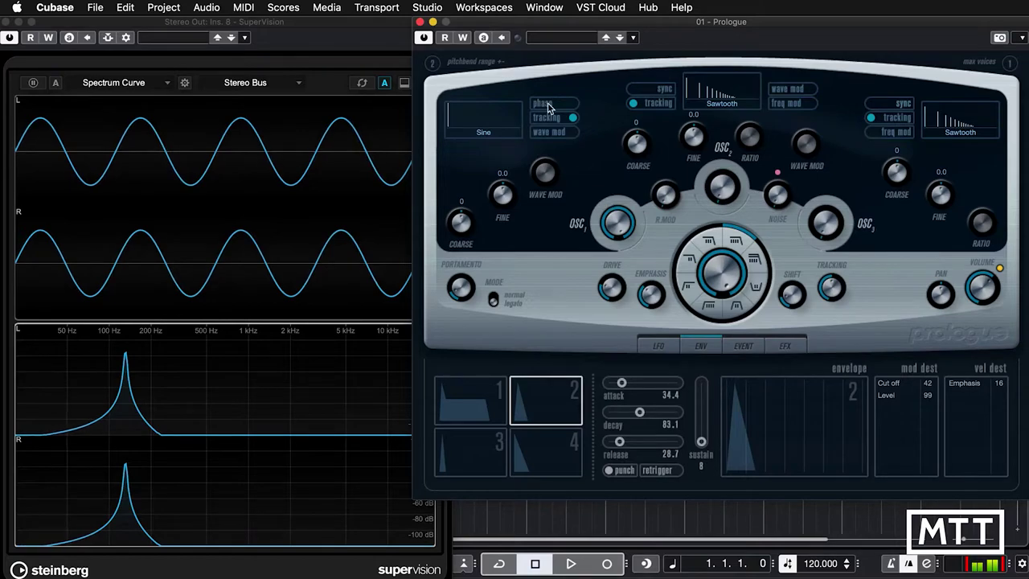
Audition oscillator 1 on Formant 1, then Formant 4.
left_click(487, 131)
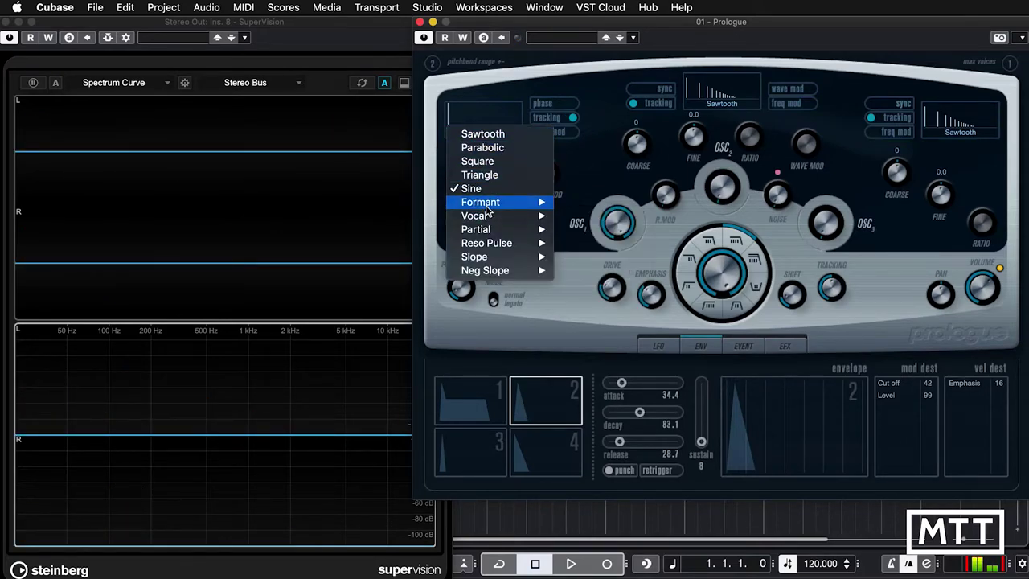
mouse_move(487, 211)
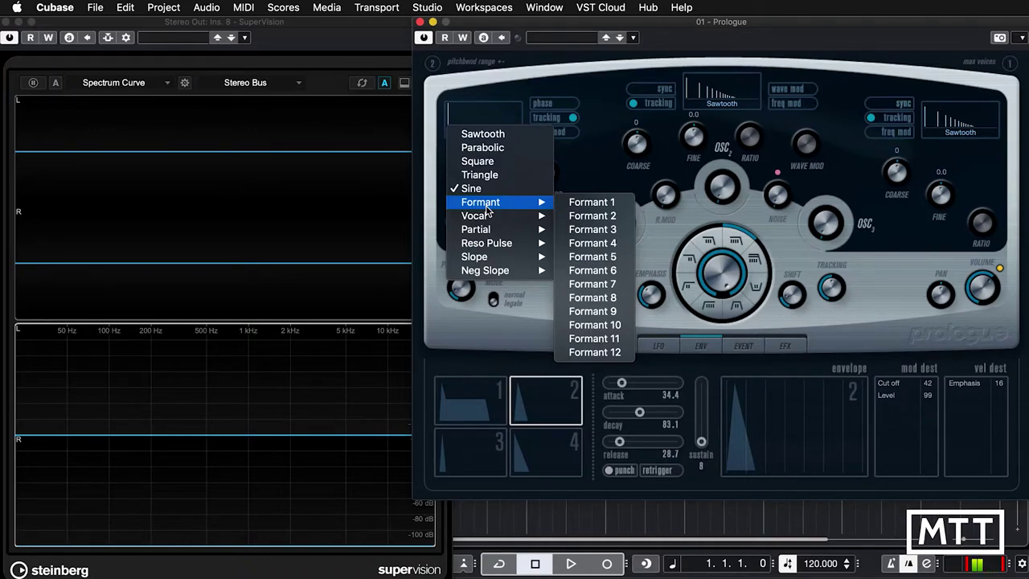
left_click(587, 202)
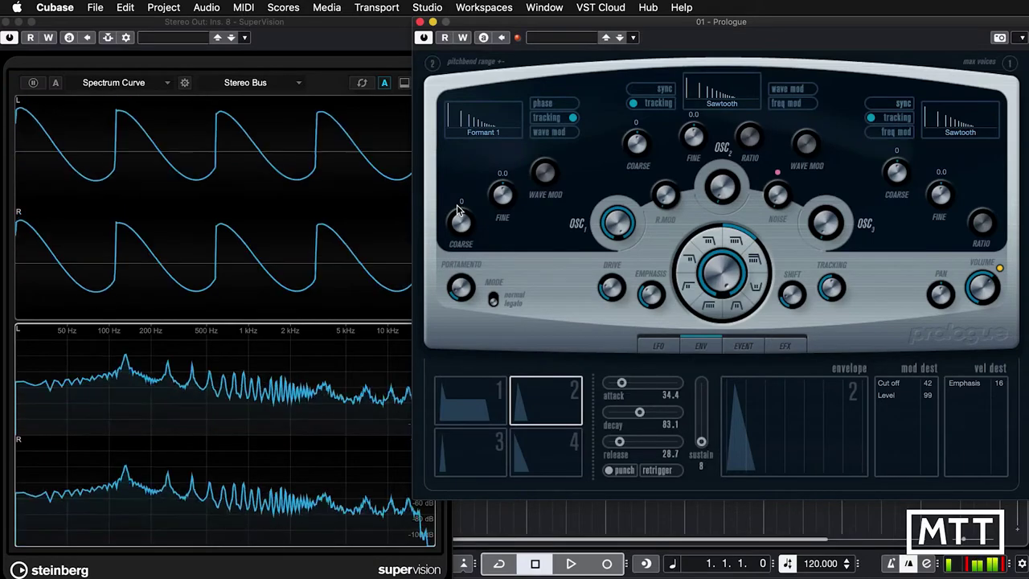
left_click(490, 136)
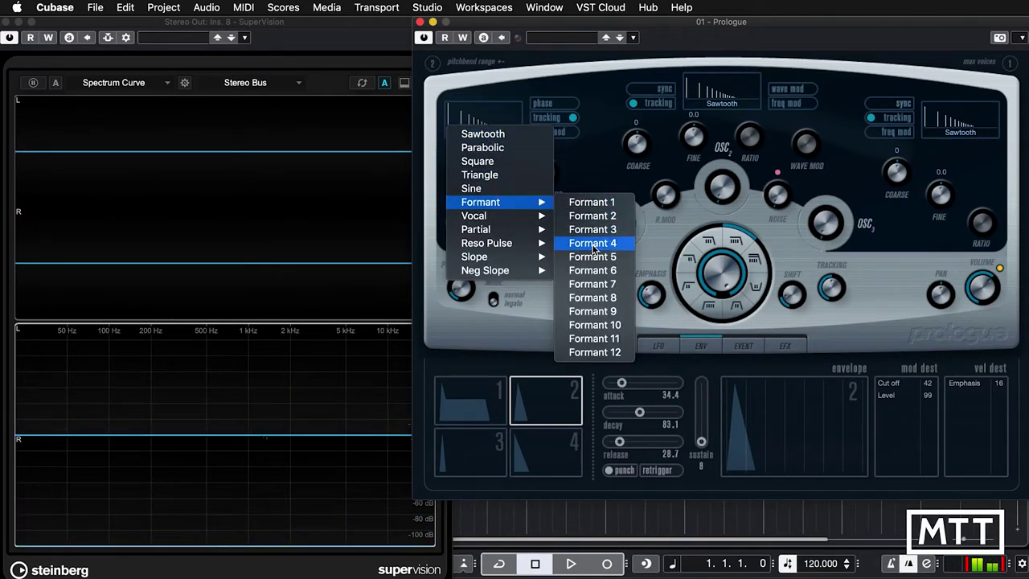
left_click(593, 244)
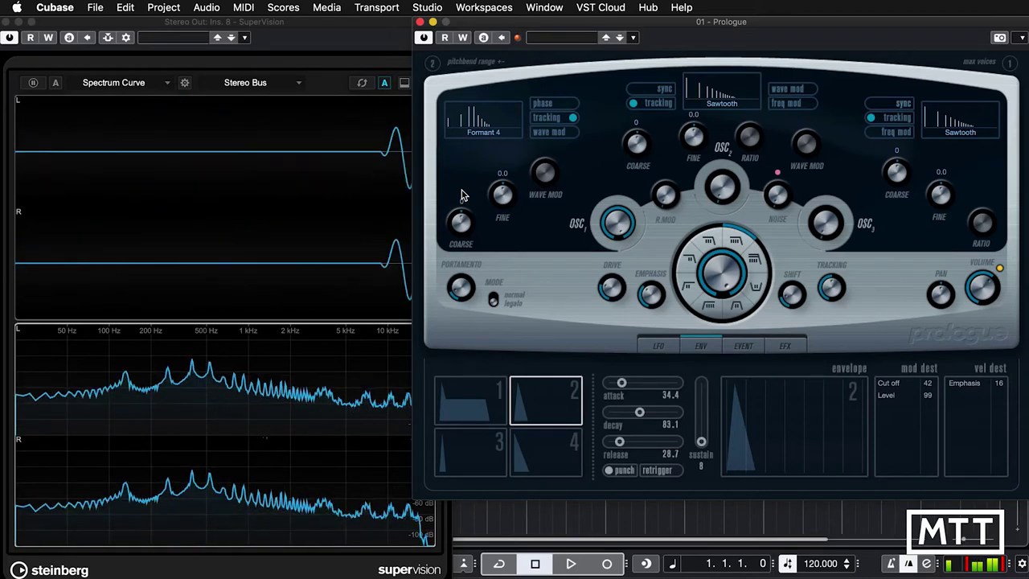
Switch oscillator 1 to Vocal Source, then to Reso Pulse 1.
left_click(483, 136)
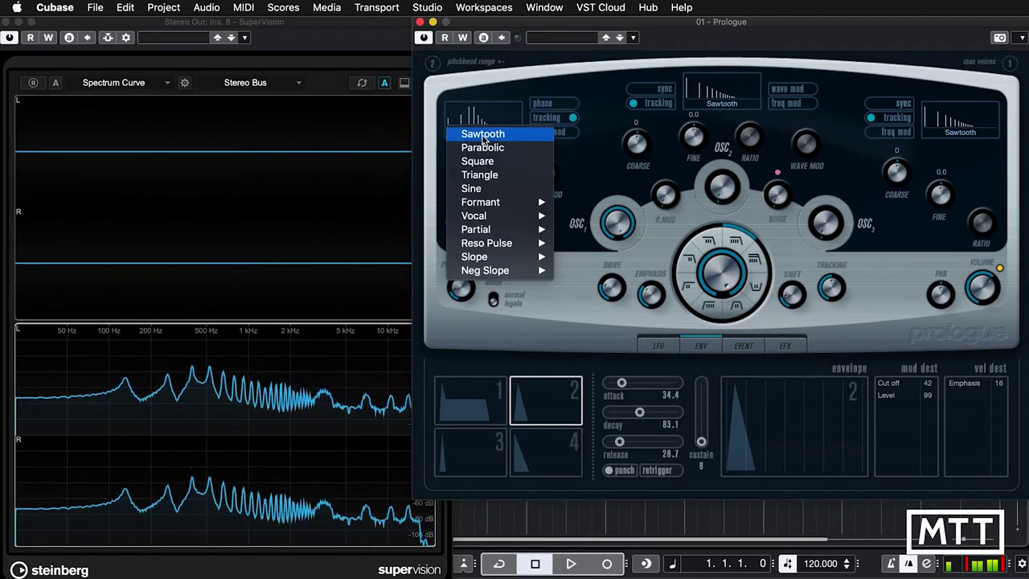
mouse_move(549, 217)
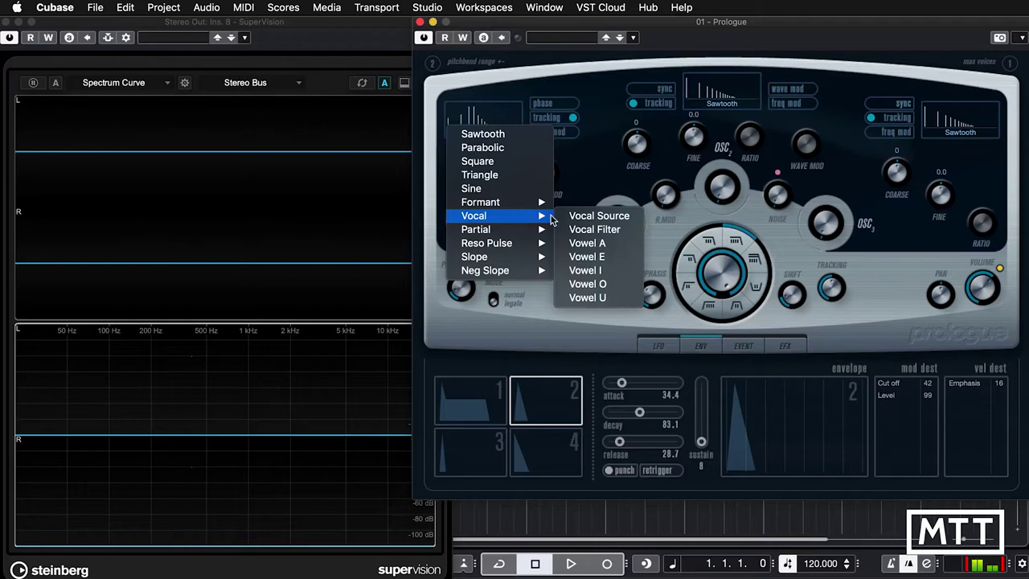
left_click(597, 216)
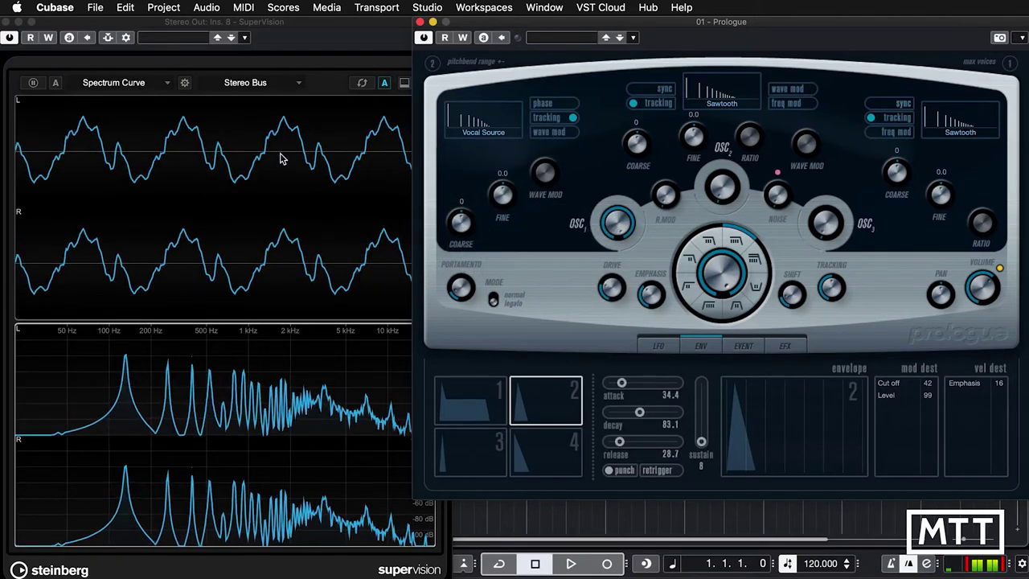
left_click(478, 141)
mouse_move(493, 243)
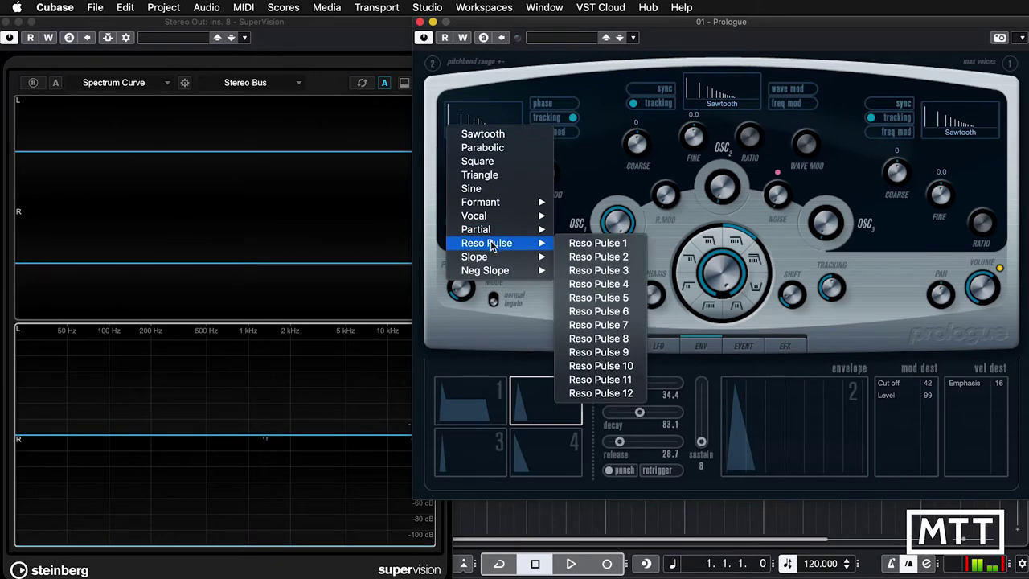
left_click(594, 243)
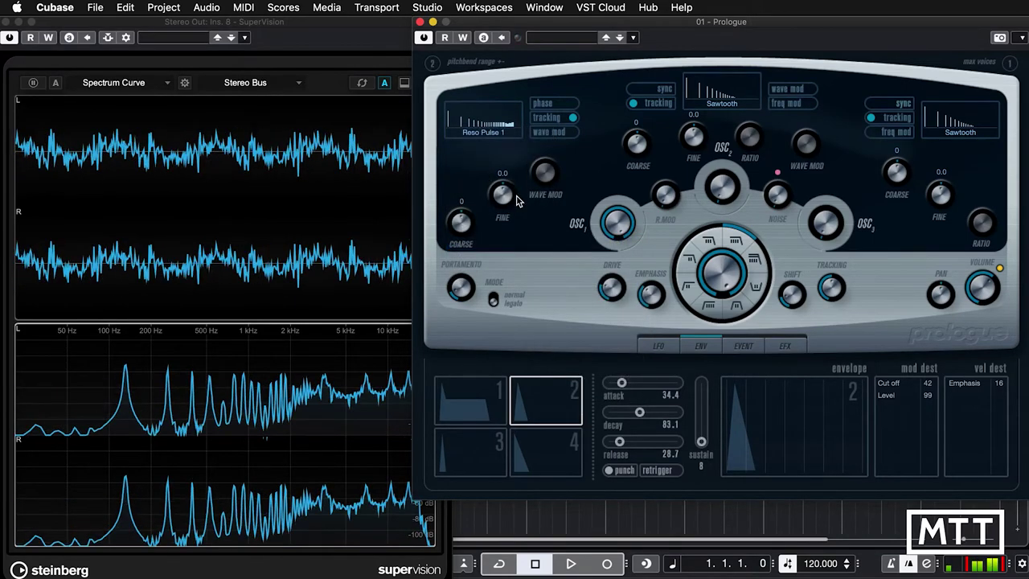
left_click(489, 129)
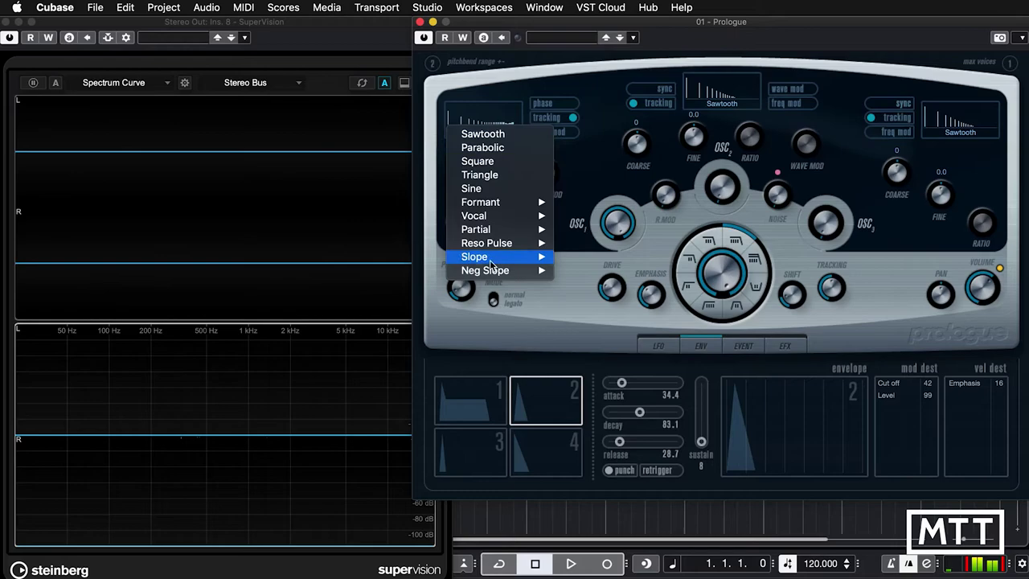
mouse_move(488, 278)
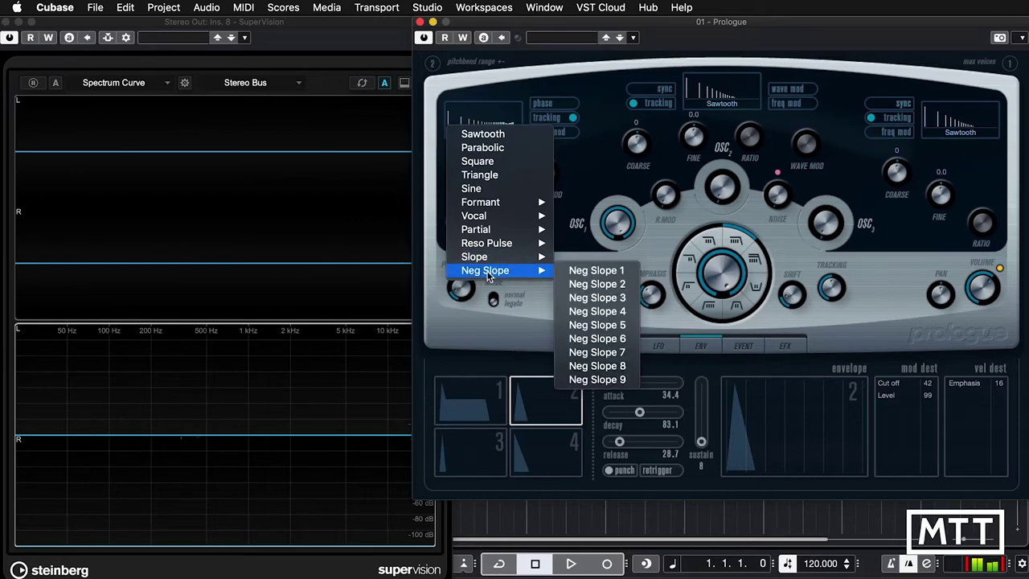
Return oscillator 1 to Square, tune coarse down to -12, and leave fine at 0.0.
left_click(485, 163)
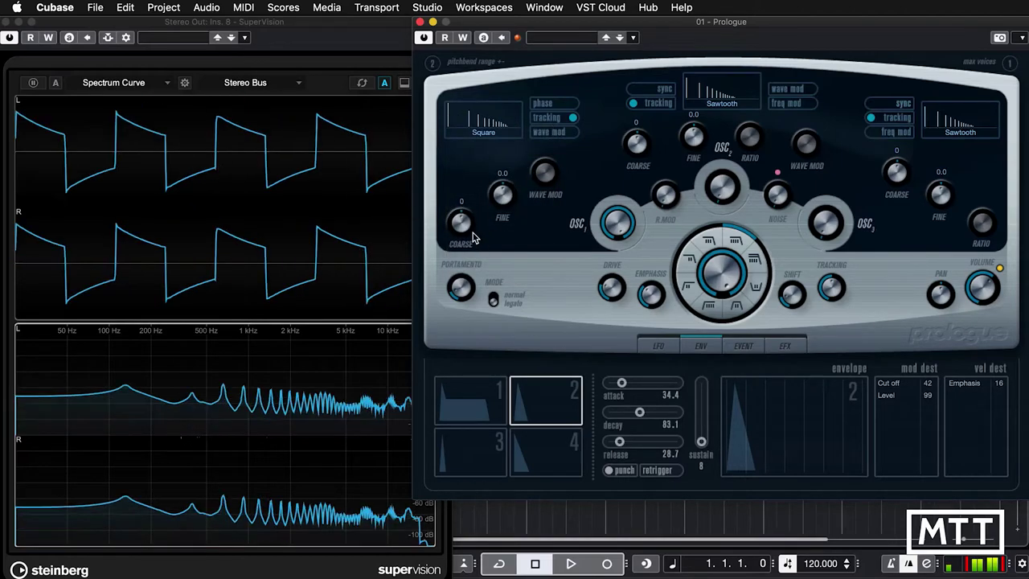
mouse_move(461, 225)
left_mouse_down()
mouse_move(452, 240)
mouse_move(466, 208)
left_mouse_up()
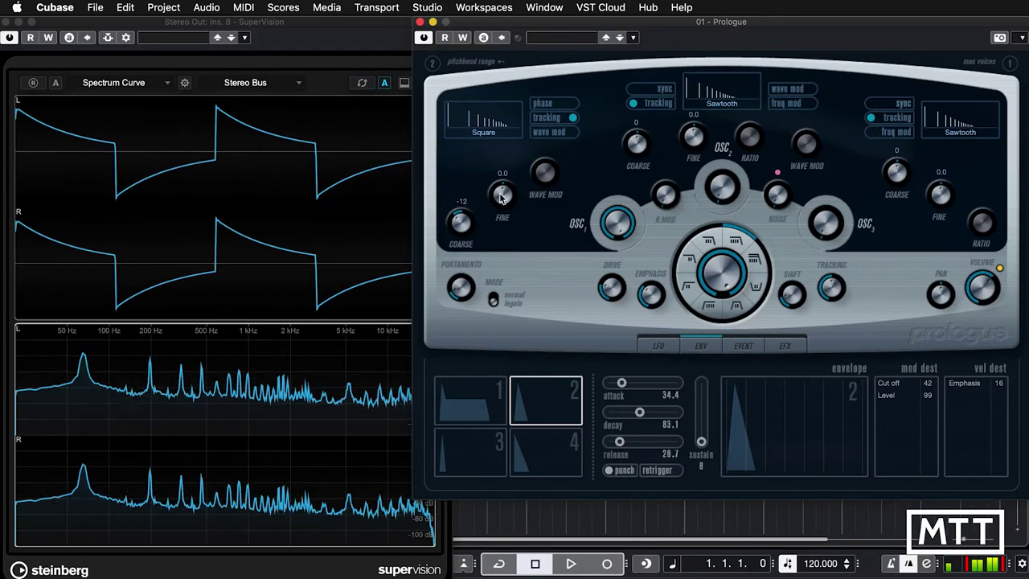
left_click_drag(513, 200, 478, 187)
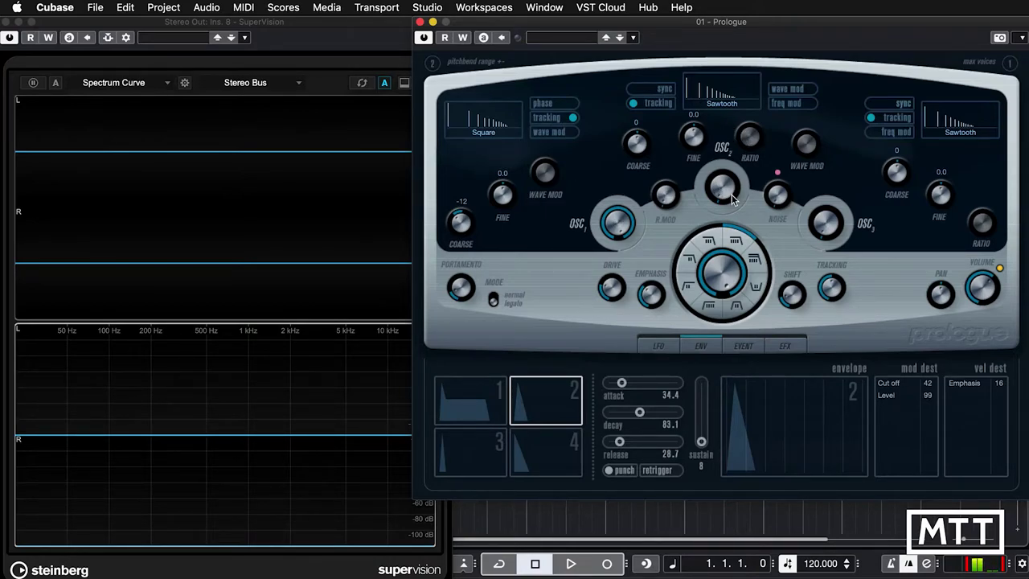
Keep oscillator 2 on Sawtooth and raise its coarse tuning to 12.
left_click(700, 103)
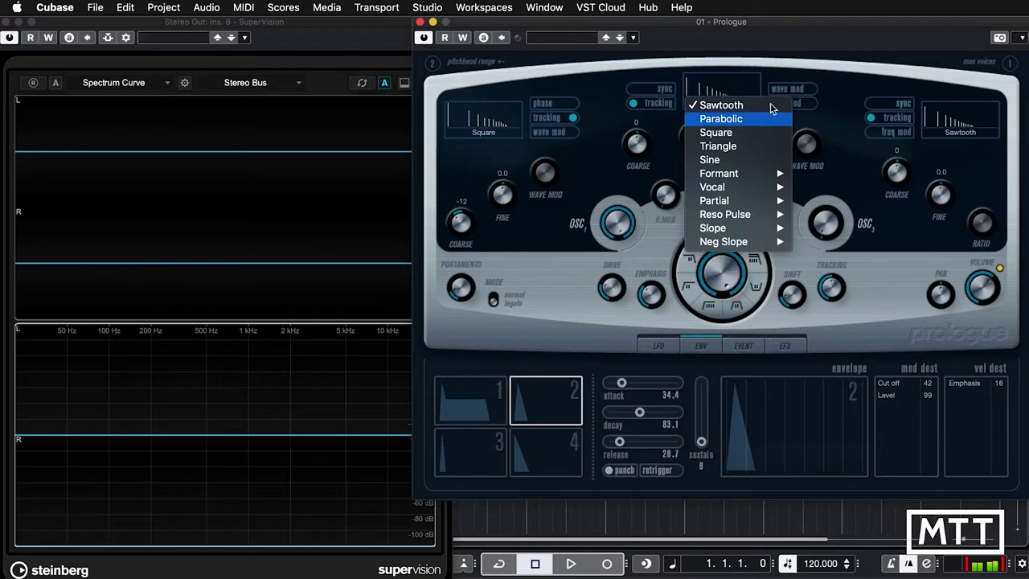
left_click(636, 147)
mouse_move(632, 148)
left_mouse_down()
mouse_move(632, 130)
mouse_move(633, 143)
left_mouse_up()
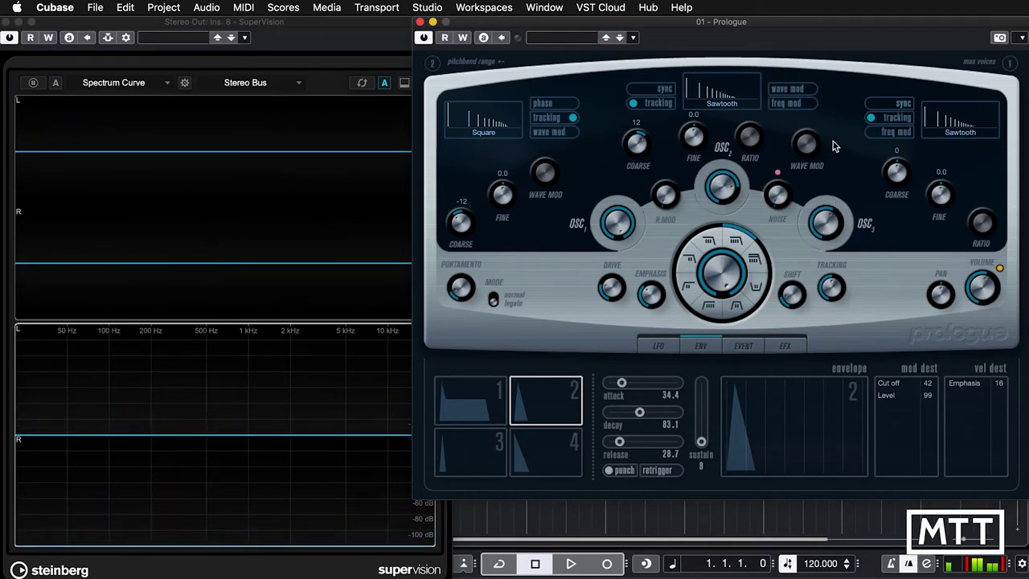
Set oscillator 3 to Formant 1 and raise its coarse tuning to 48.
left_click(957, 131)
mouse_move(951, 218)
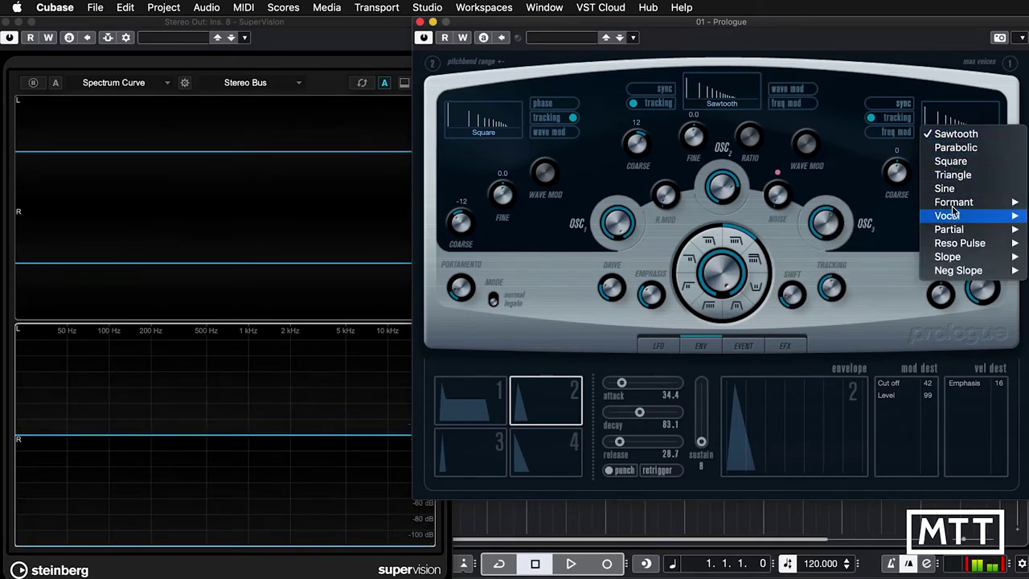
left_click(883, 202)
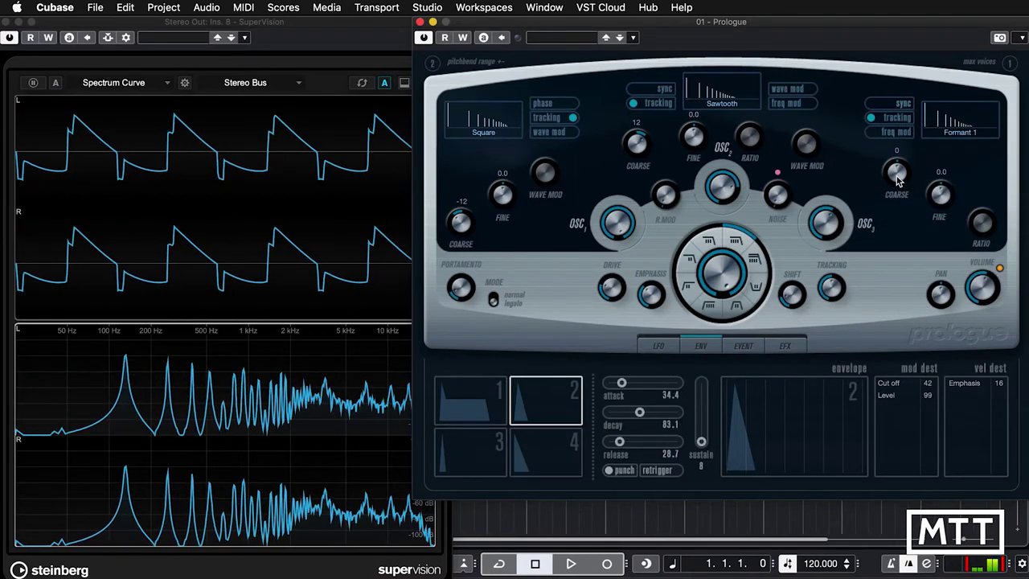
left_click_drag(899, 182, 906, 95)
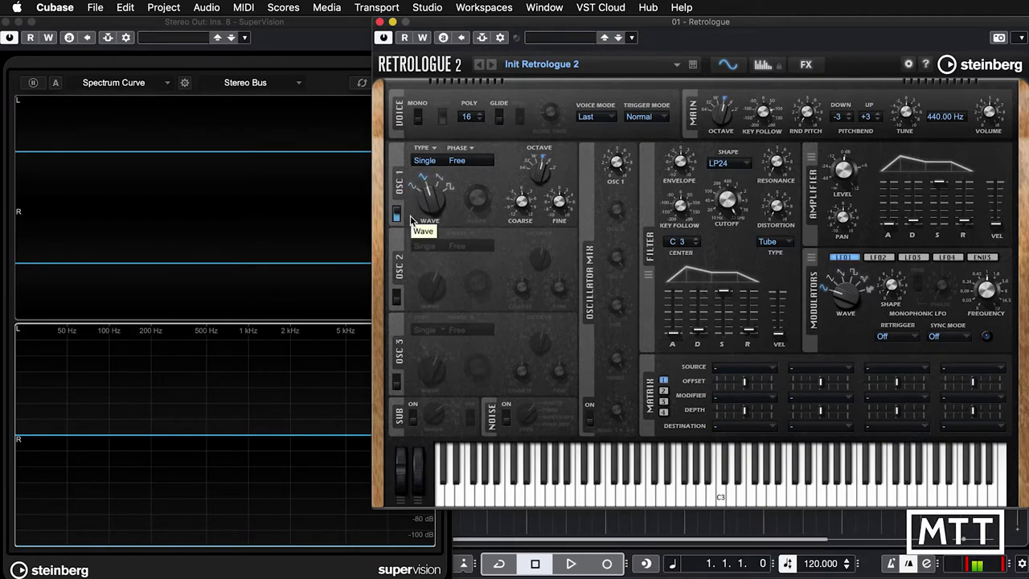
Turn Retrologue 2's oscillator 1 Wave knob to the square/pulse waveform.
left_click_drag(411, 216, 418, 153)
mouse_move(476, 214)
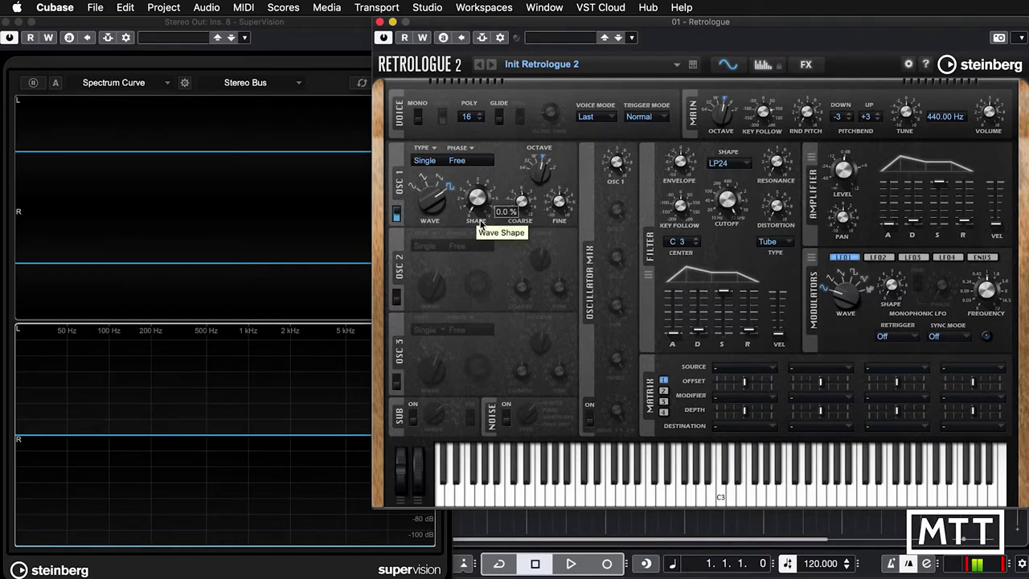
Raise oscillator 1's shape to 4.0 % and cycle the waveform through sawtooth and sine to pulse.
left_click_drag(479, 211, 479, 128)
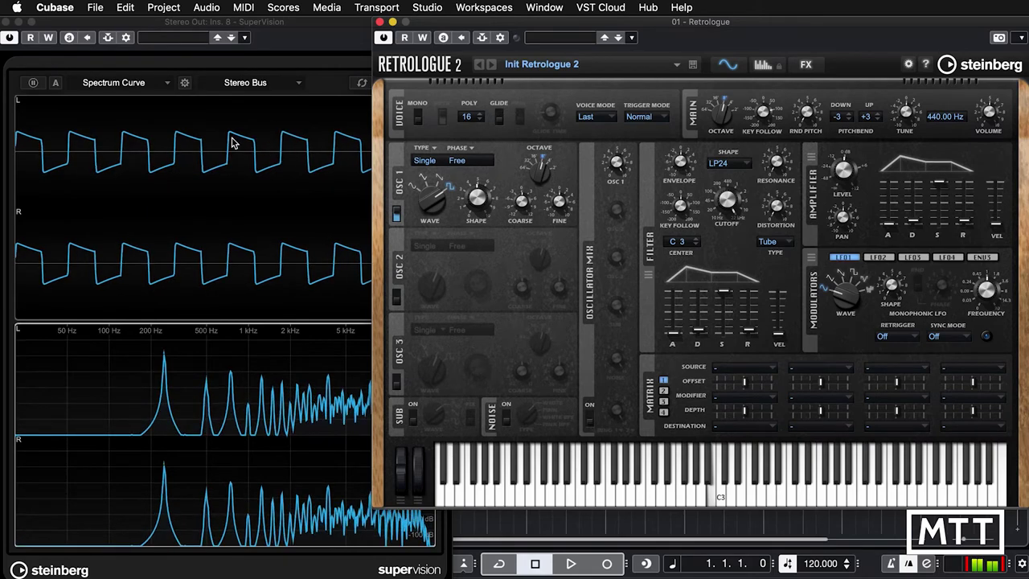
left_click_drag(427, 207, 427, 230)
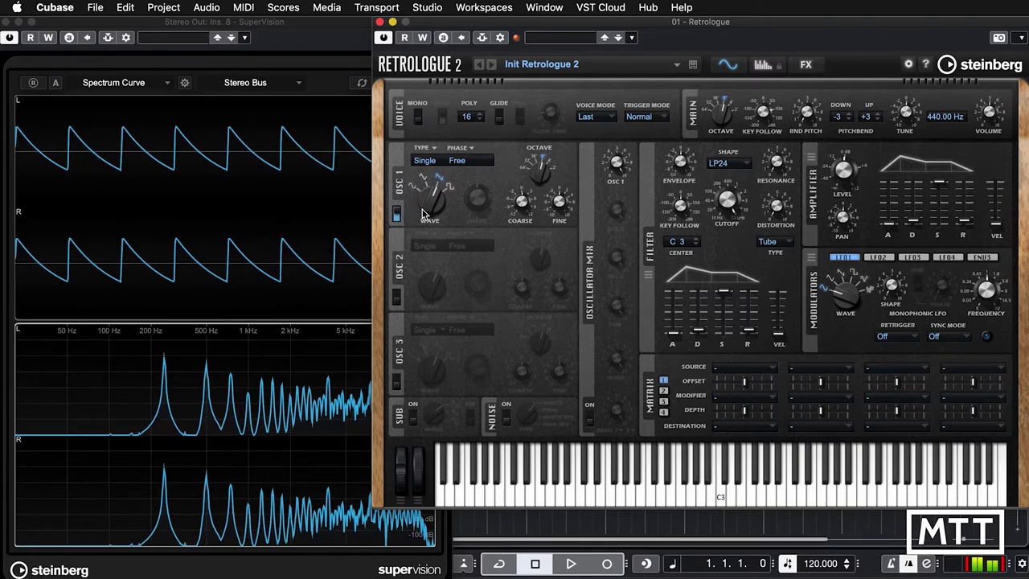
left_click_drag(427, 202, 427, 236)
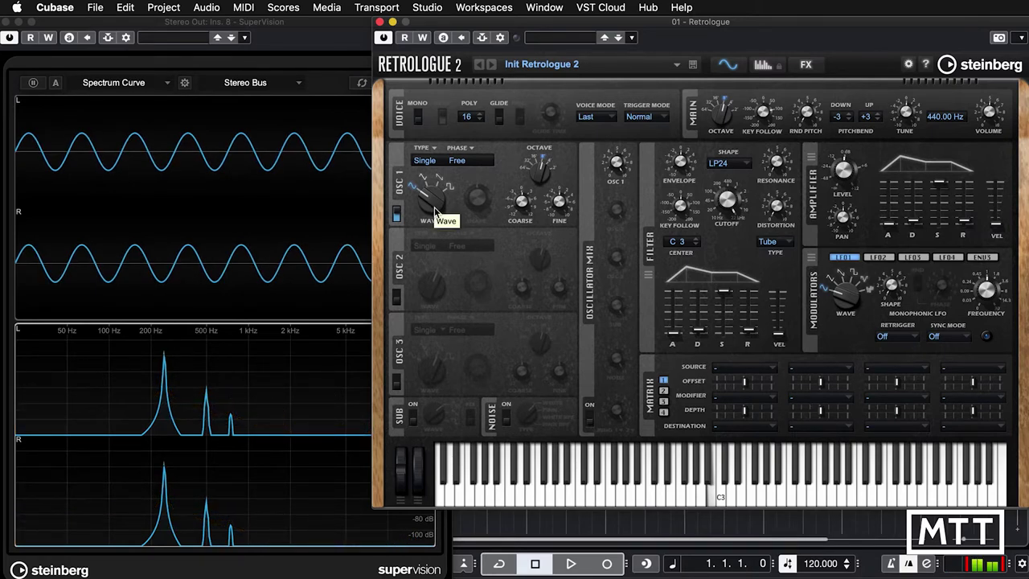
left_click_drag(436, 210, 445, 84)
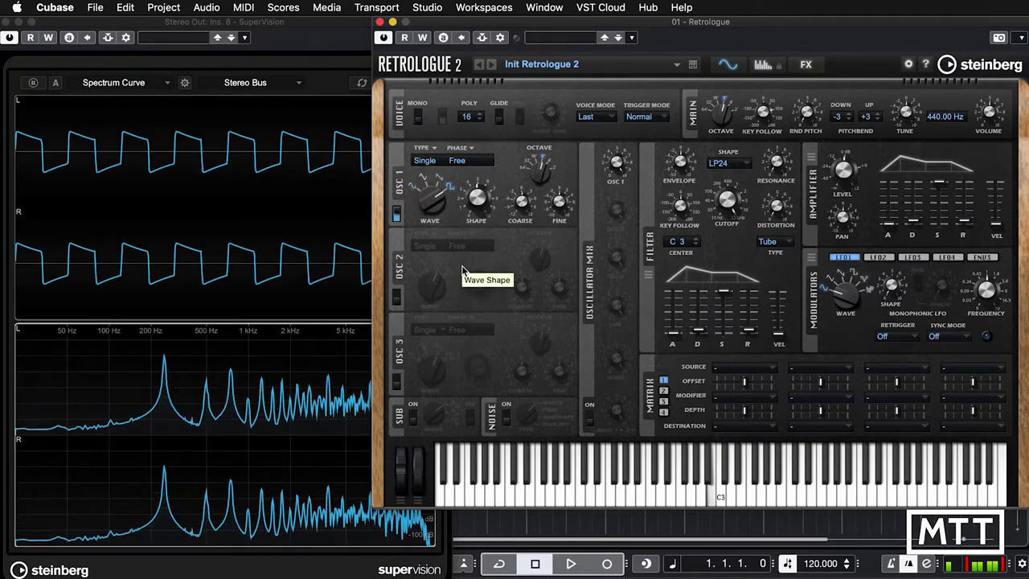
mouse_move(544, 171)
left_mouse_down()
mouse_move(561, 203)
mouse_move(554, 135)
mouse_move(545, 175)
mouse_move(544, 165)
left_mouse_up()
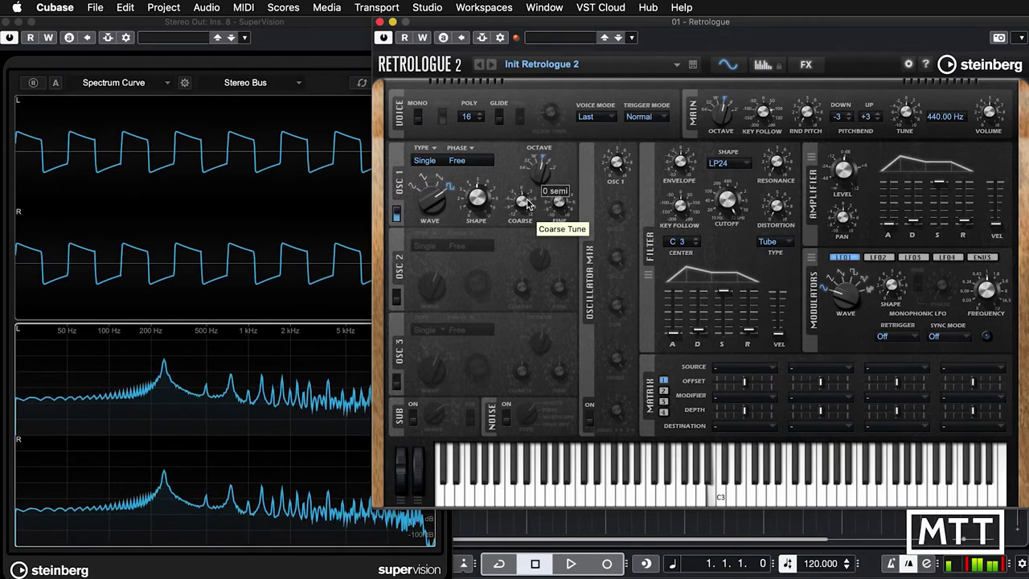
Raise oscillator 1's coarse tuning two semitones and sweep fine tuning to 100 cents.
left_click(524, 203)
left_click_drag(525, 202, 524, 193)
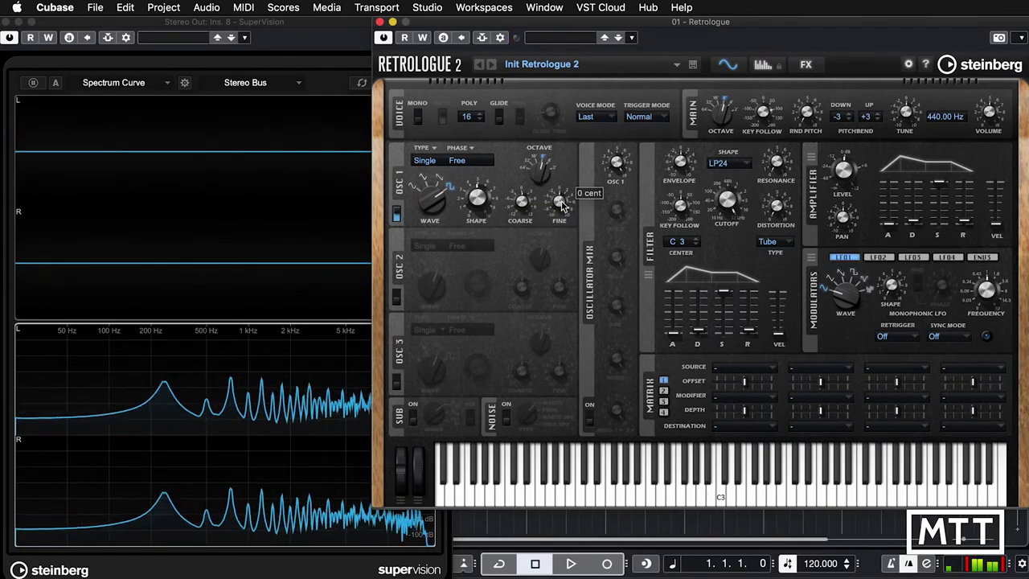
mouse_move(563, 205)
left_mouse_down()
mouse_move(547, 313)
mouse_move(571, 240)
mouse_move(569, 113)
mouse_move(551, 194)
left_mouse_up()
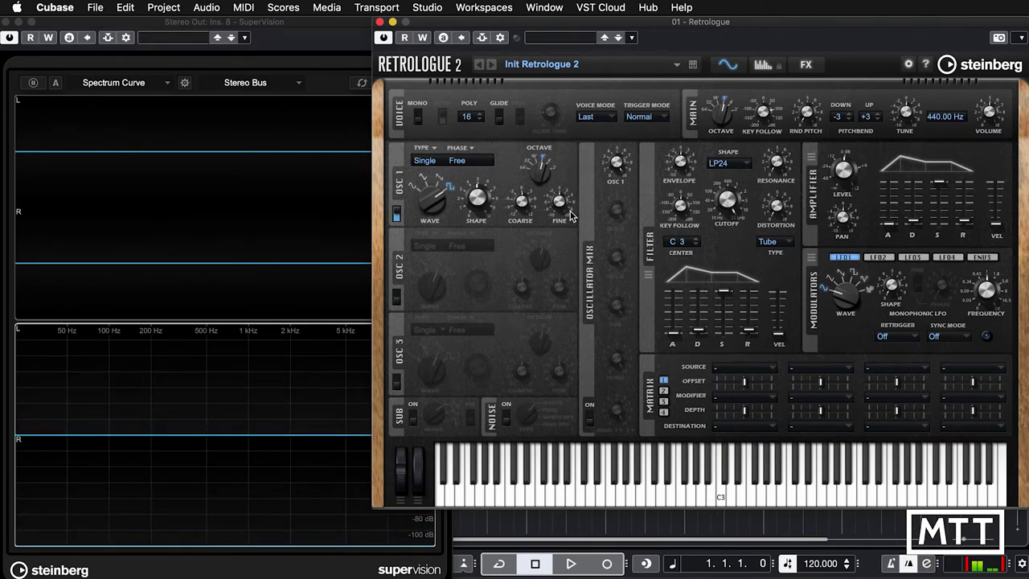
Change oscillator 1's type from Single to Multi.
left_click(426, 162)
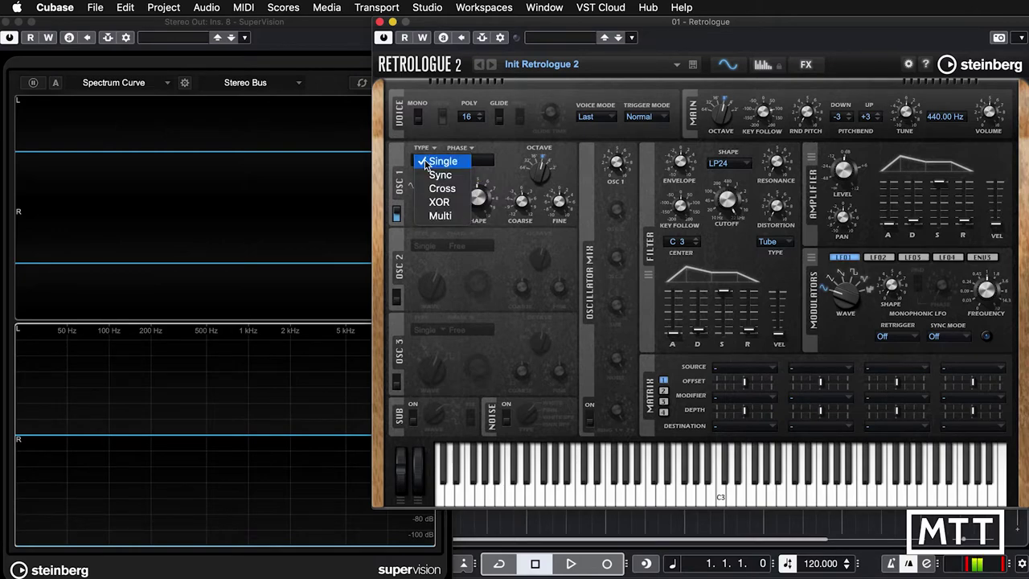
left_click(440, 216)
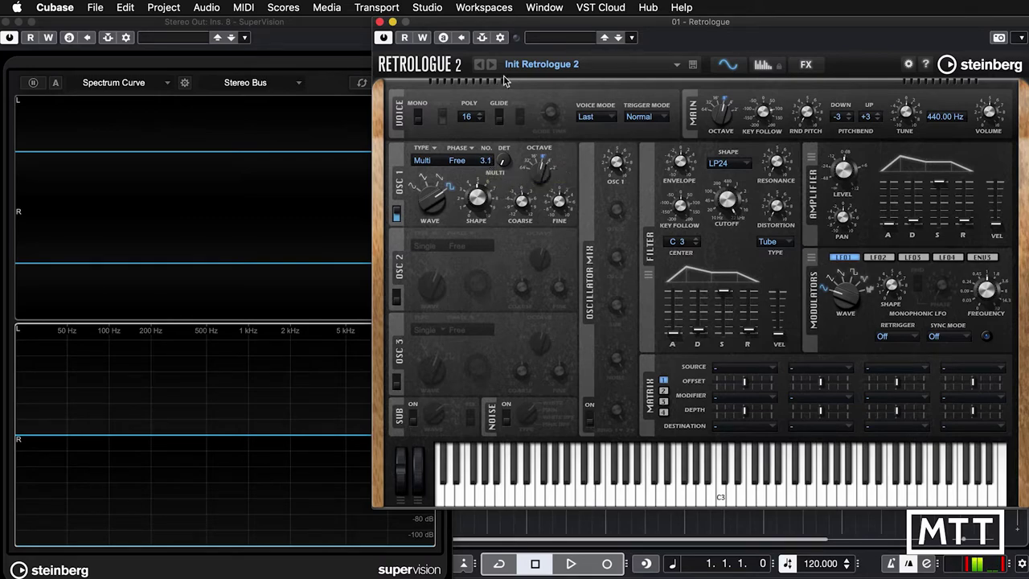
Vary the Multi voice count, detune the voices a few cents, and finish at 8.0 voices.
left_click_drag(489, 163, 497, 36)
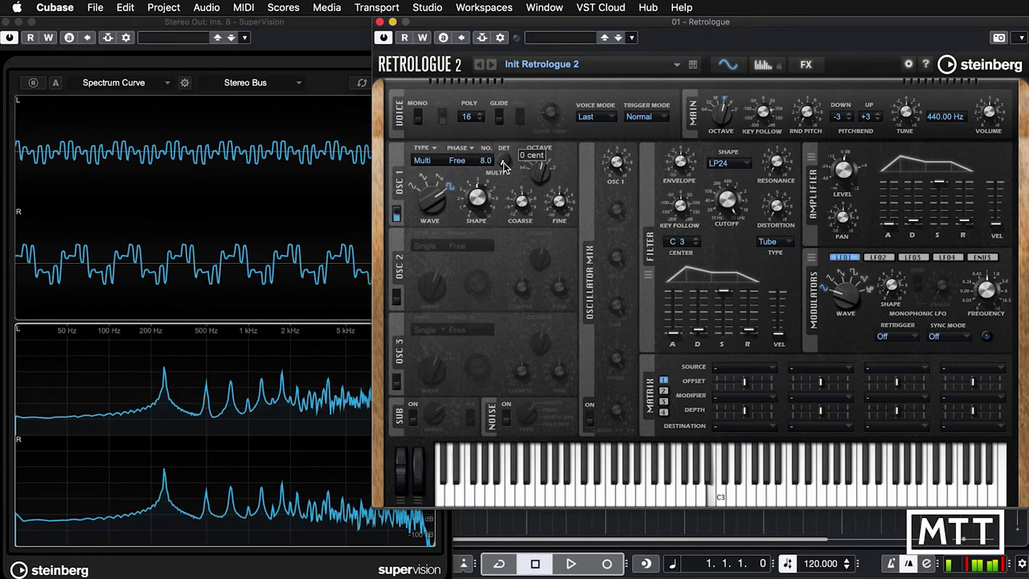
left_click_drag(508, 173, 503, 161)
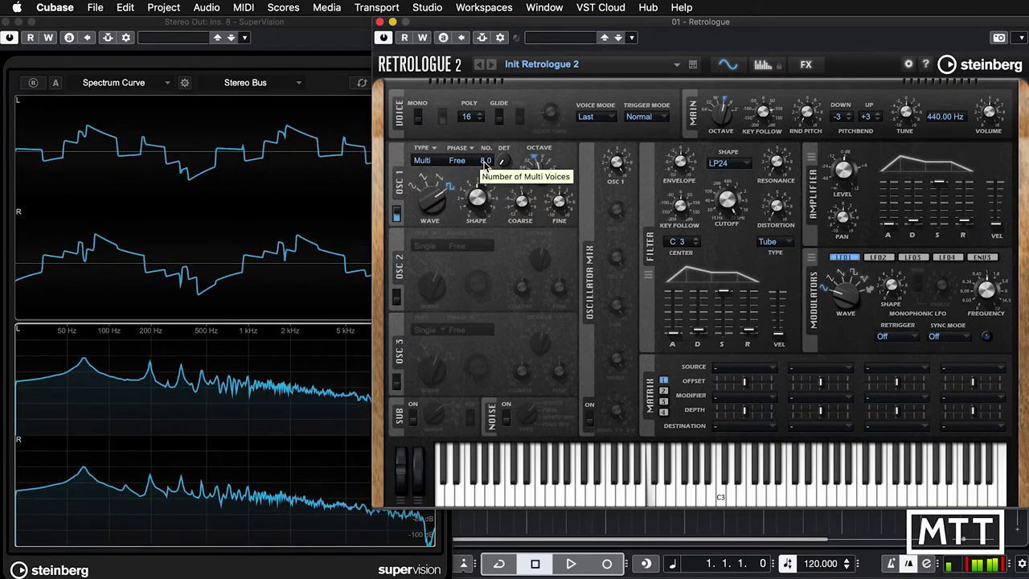
left_click_drag(490, 169, 461, 324)
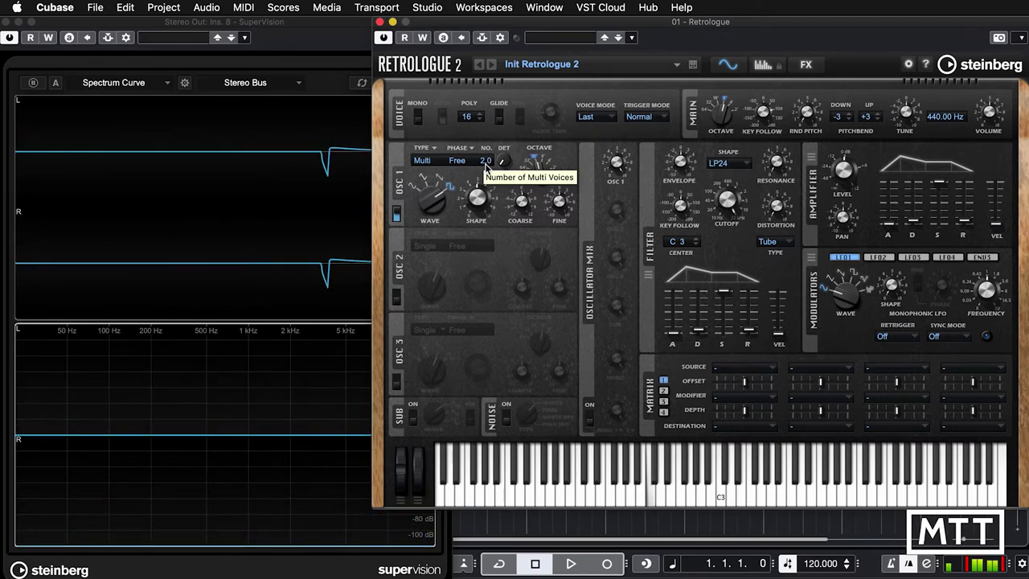
left_click_drag(486, 166, 495, 91)
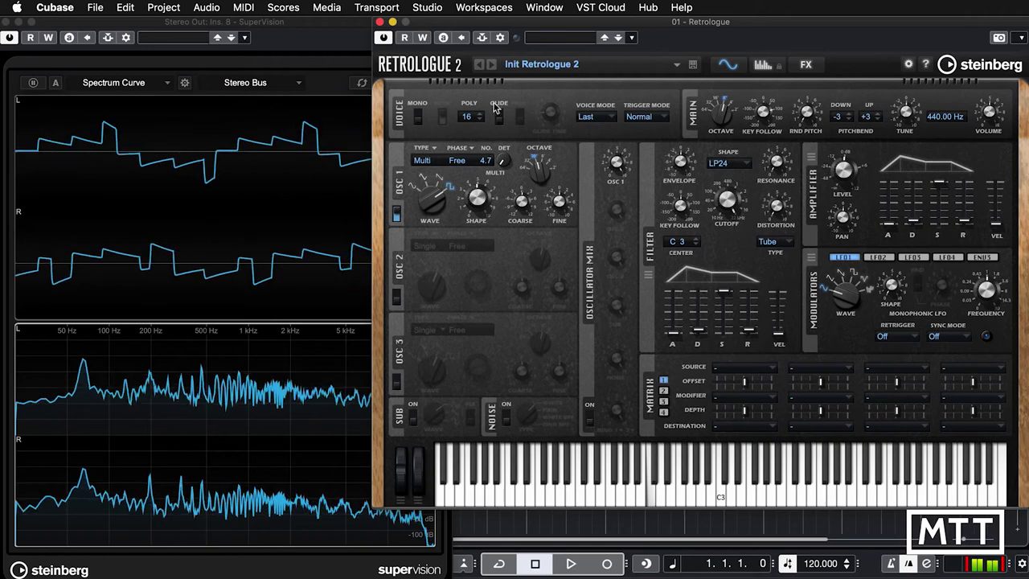
left_click_drag(488, 149, 489, 61)
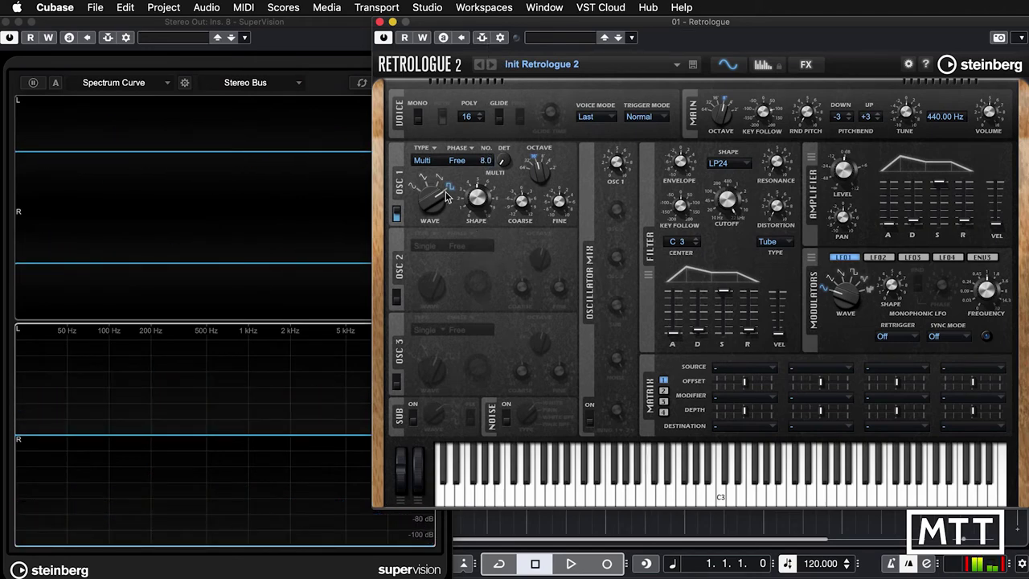
Switch off oscillators 1, 2 and 3 and turn on the sub oscillator.
left_click(397, 216)
left_click(397, 298)
left_click(397, 298)
left_click(397, 383)
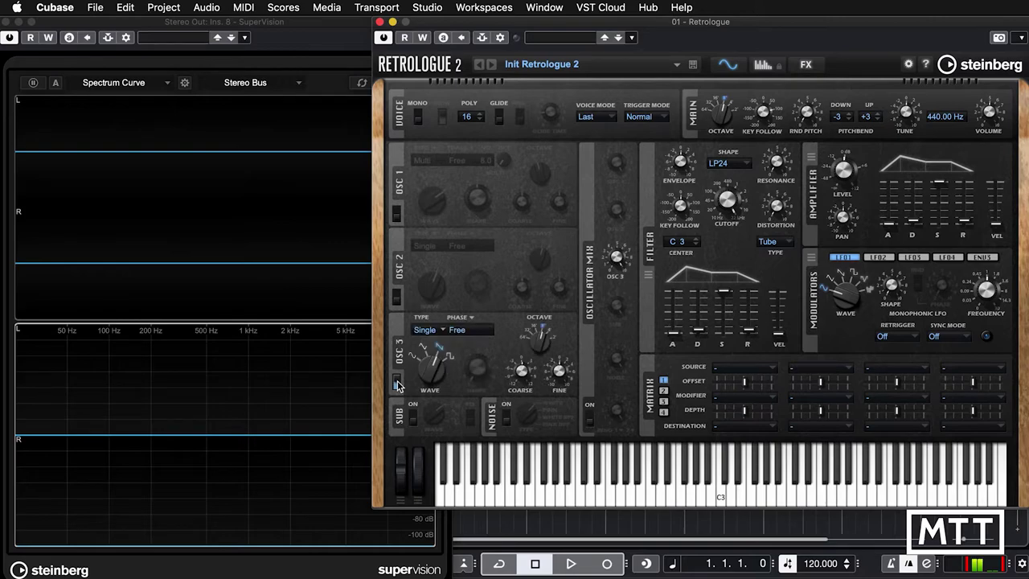
left_click(396, 383)
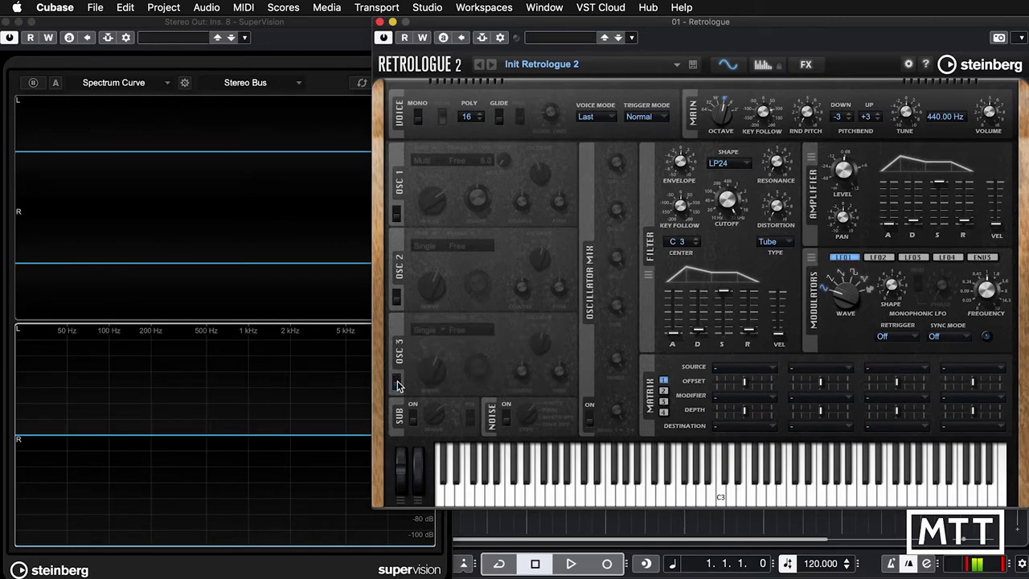
left_click(412, 419)
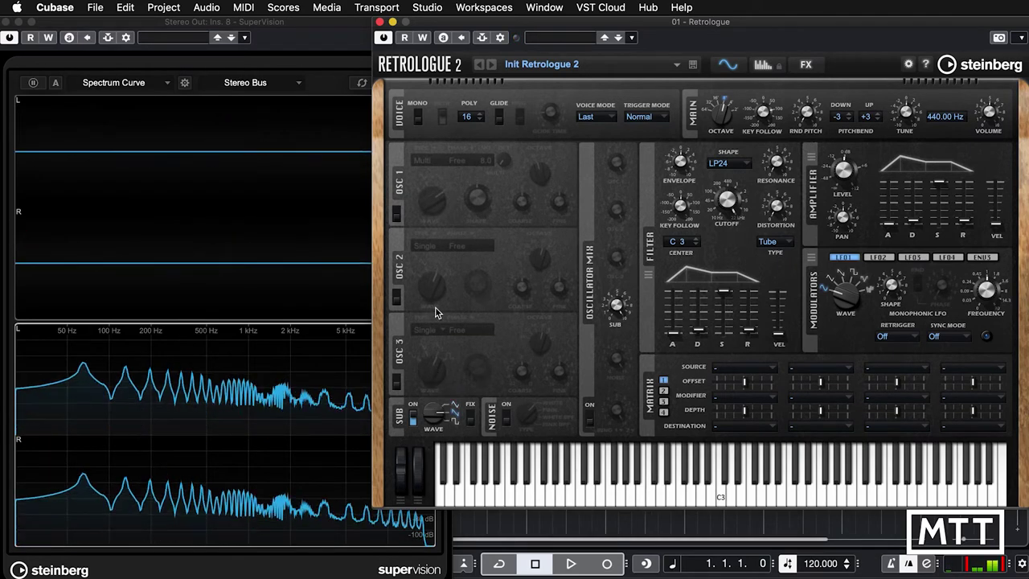
Fix the sub oscillator's pitch and then turn it off. Enable the noise generator and switch its type from white to pink.
left_click(471, 417)
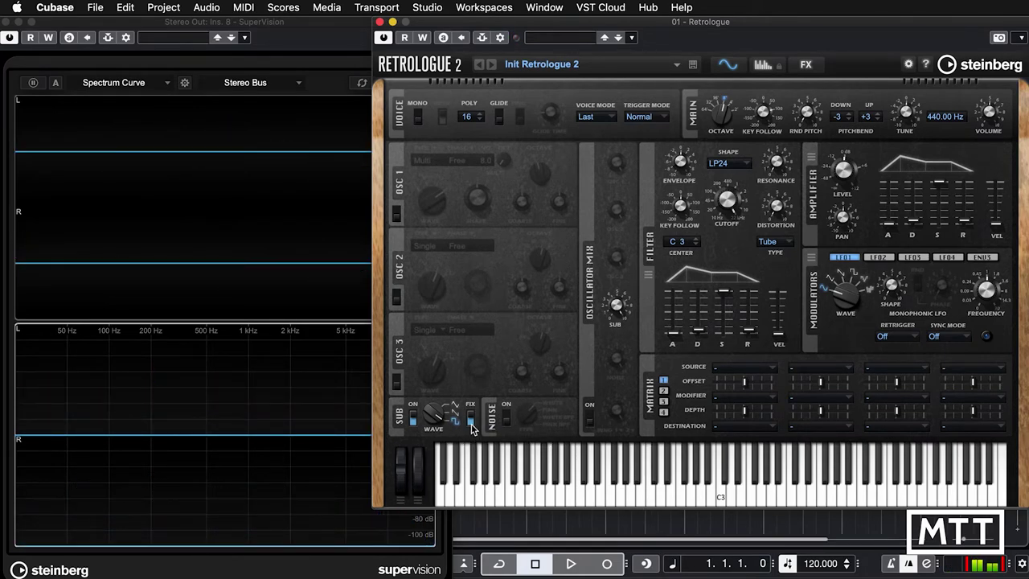
left_click(413, 419)
left_click(506, 419)
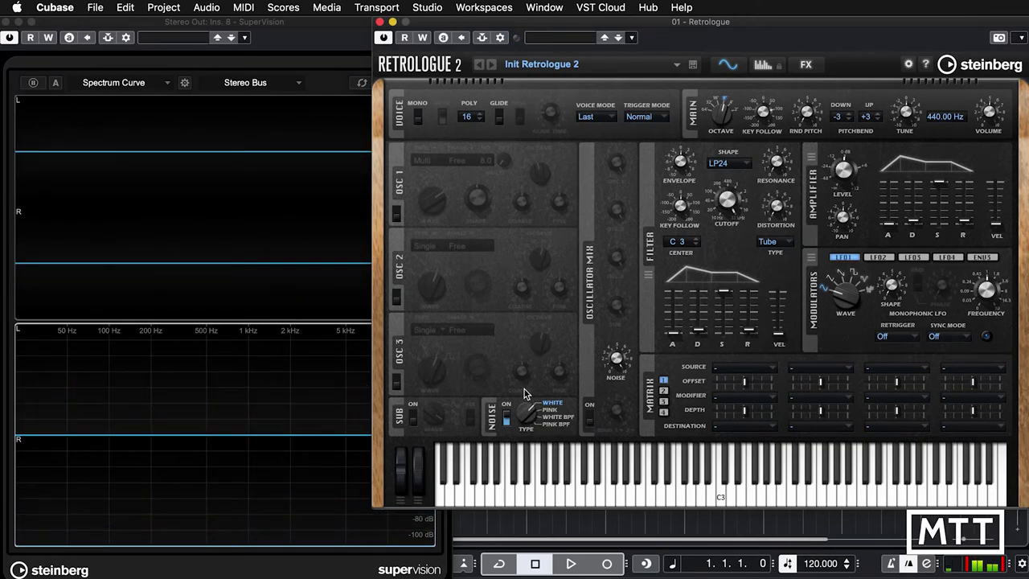
left_click(526, 416)
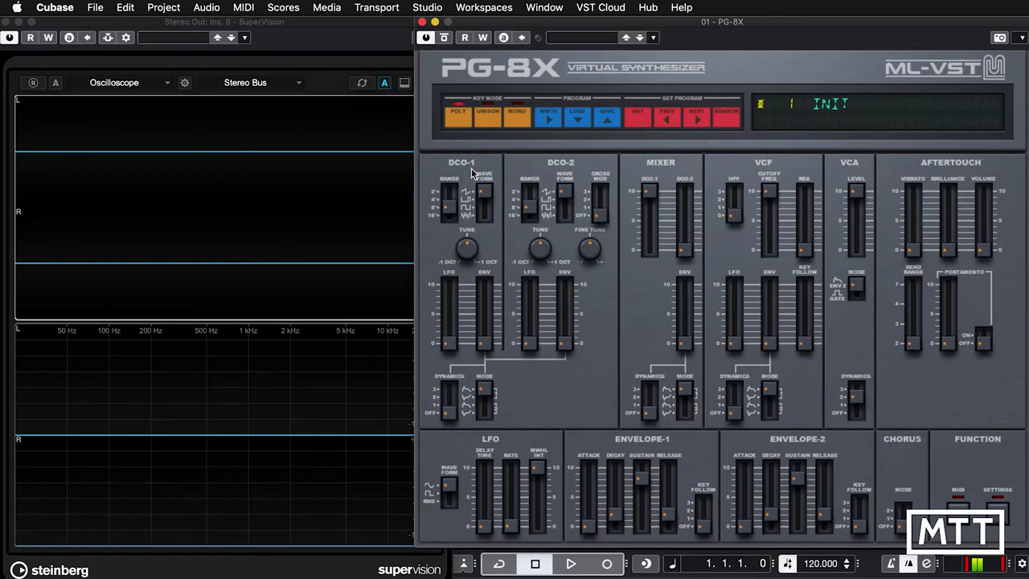
Bring the PG-8X window up alongside SuperVision's oscilloscope view.
mouse_move(488, 193)
Drop DCO-1 to the 16' range and set its waveform to pulse, then square.
mouse_move(456, 214)
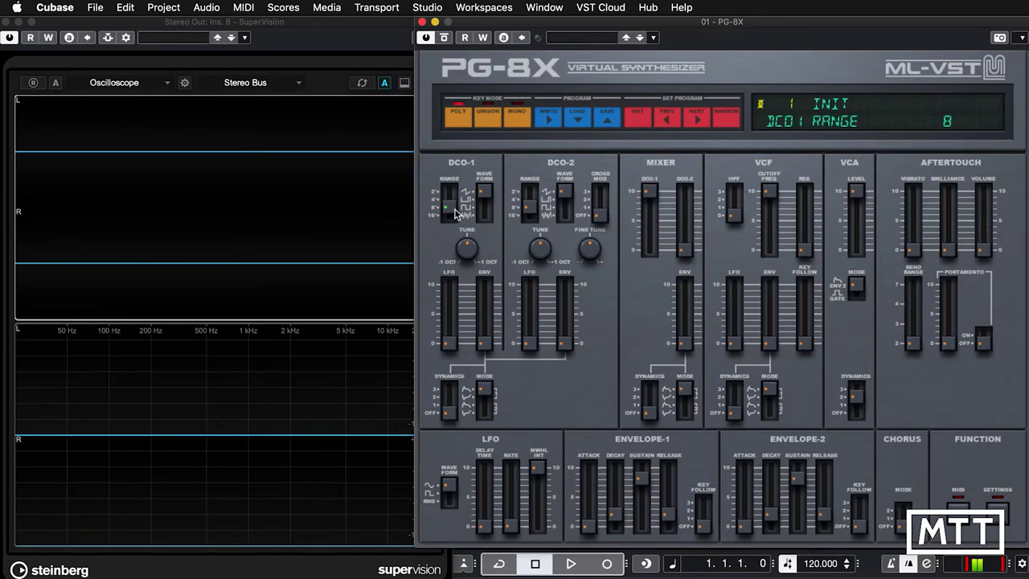
mouse_move(456, 214)
left_mouse_down()
mouse_move(456, 193)
mouse_move(455, 238)
mouse_move(455, 201)
left_mouse_up()
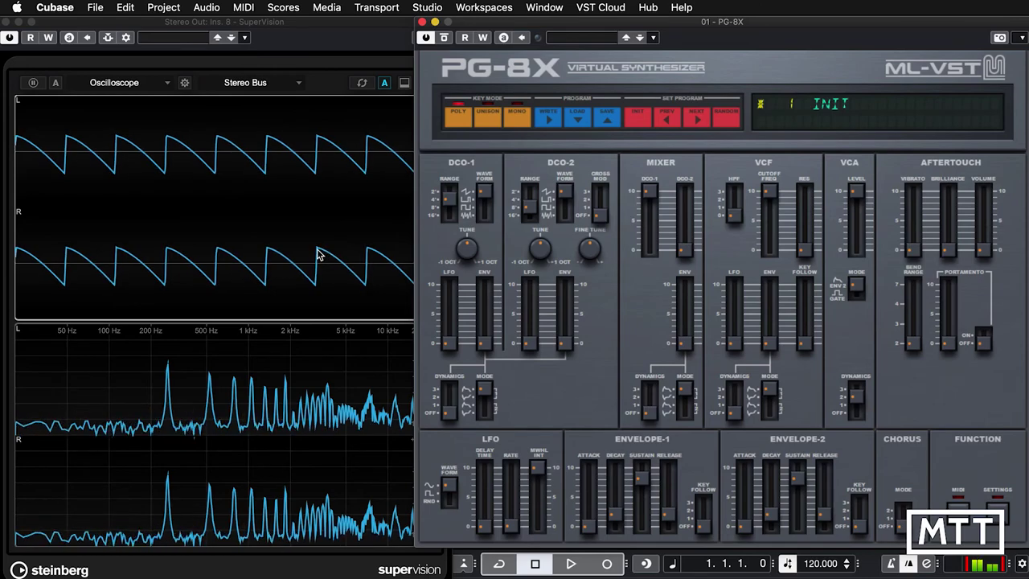
left_click_drag(489, 195, 485, 208)
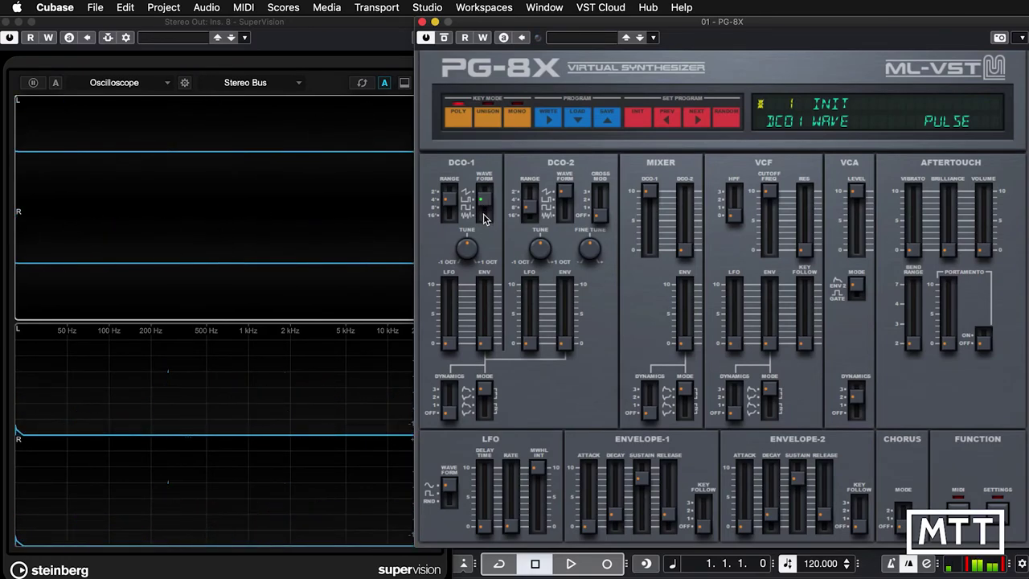
left_click_drag(483, 218, 482, 222)
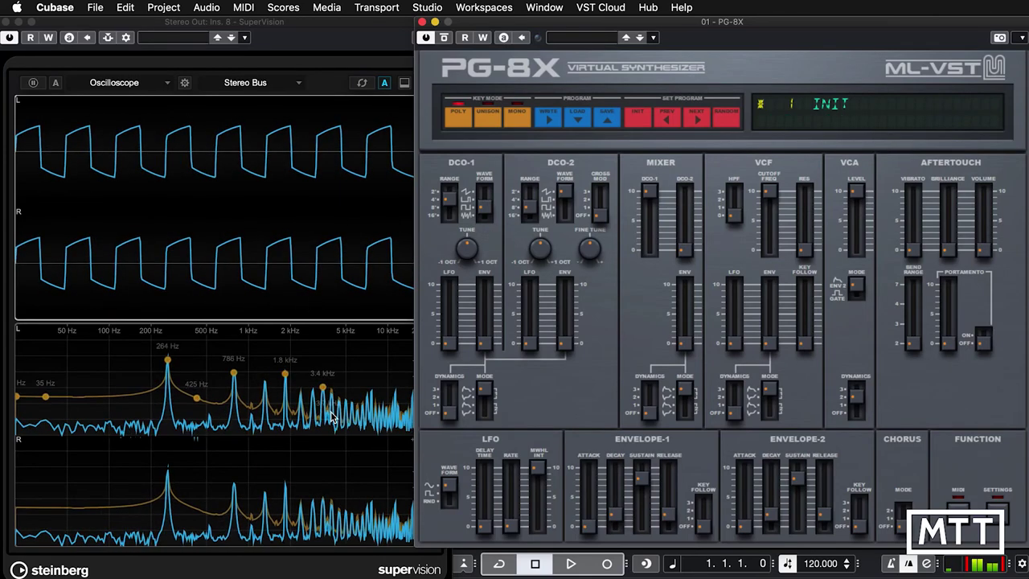
Audition DCO-1's noise waveform, return to square, and tune DCO-1 down slightly.
mouse_move(461, 275)
left_click_drag(485, 208, 486, 235)
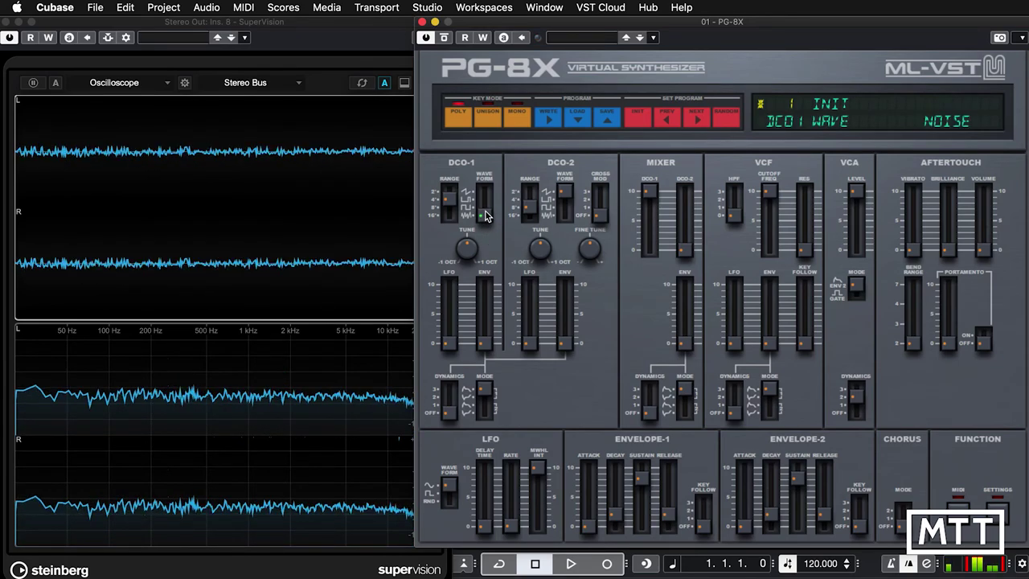
left_click_drag(486, 215, 486, 204)
mouse_move(483, 245)
left_mouse_down()
mouse_move(454, 281)
mouse_move(449, 257)
mouse_move(470, 251)
left_mouse_up()
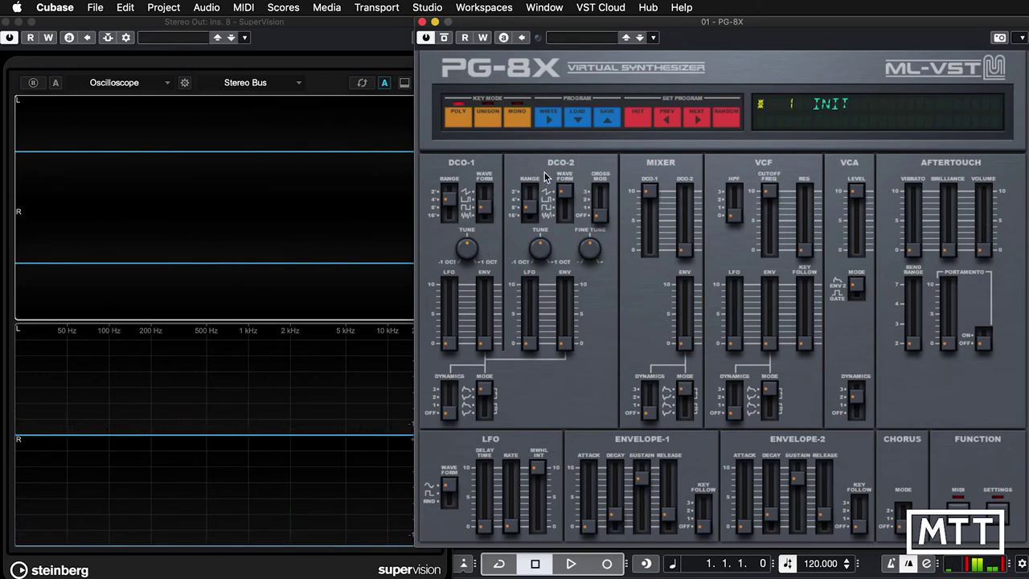
Silence DCO-1 in the mixer, raise DCO-2 to 88, and detune DCO-2 with fine tuning.
left_click_drag(653, 196, 662, 300)
left_click_drag(685, 250, 691, 142)
mouse_move(568, 189)
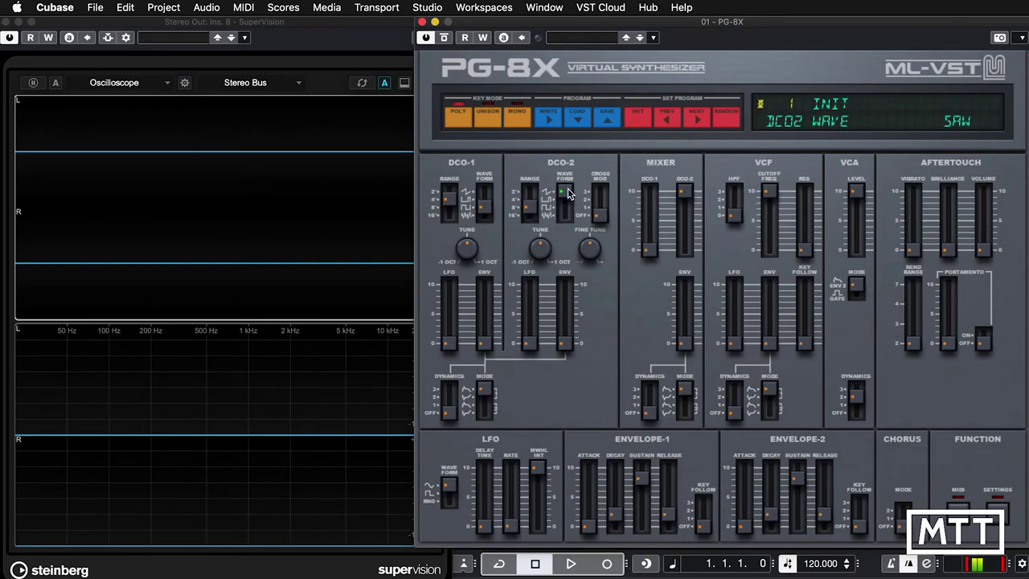
mouse_move(593, 251)
mouse_move(593, 251)
left_mouse_down()
mouse_move(599, 156)
mouse_move(585, 273)
mouse_move(589, 233)
left_mouse_up()
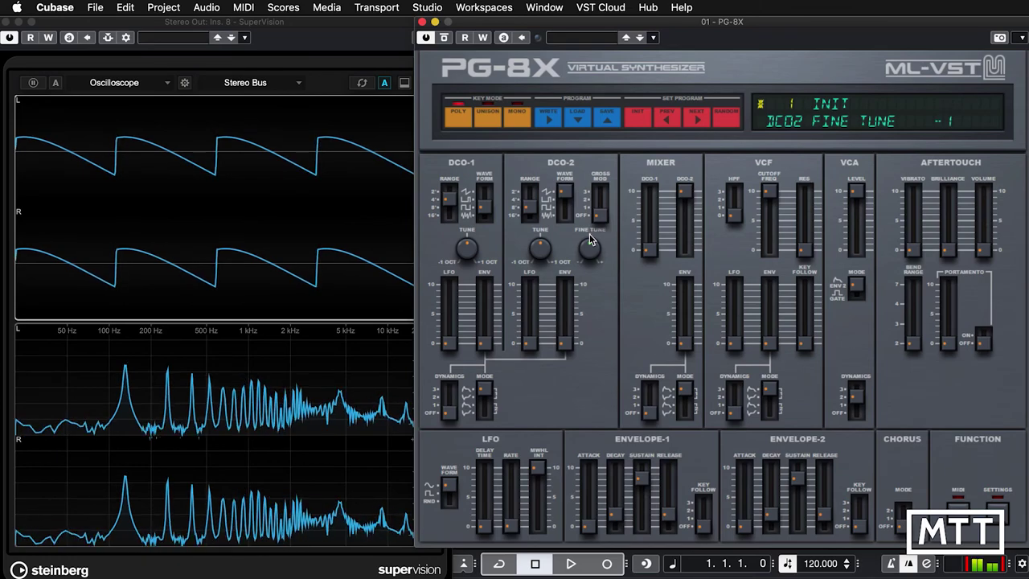